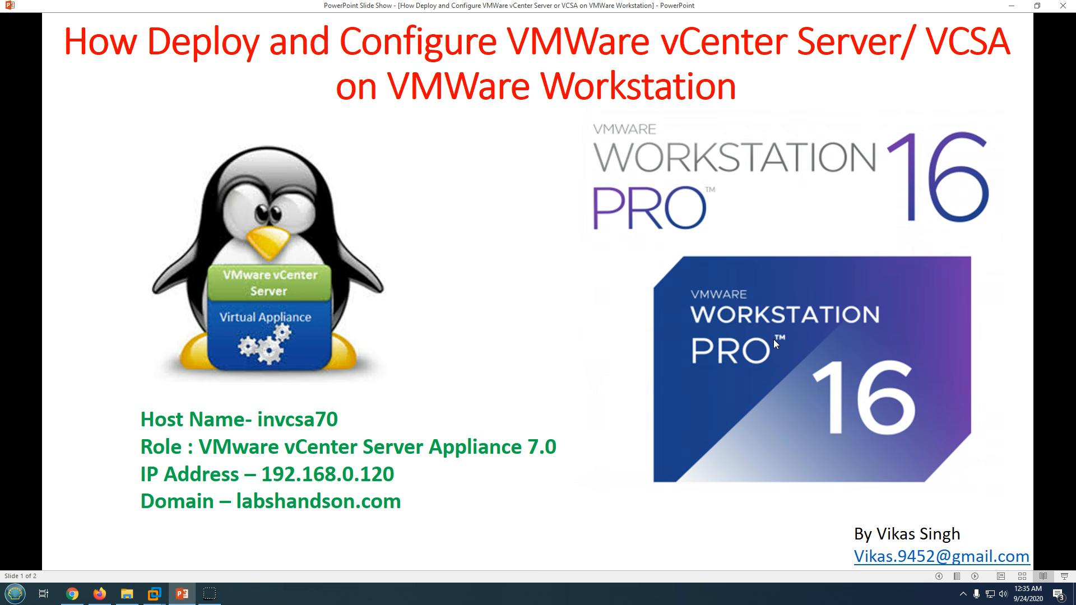
- Glance at the domain controller VM in VMware Workstation, then return to the invcsa70 title slide
left_click(153, 593)
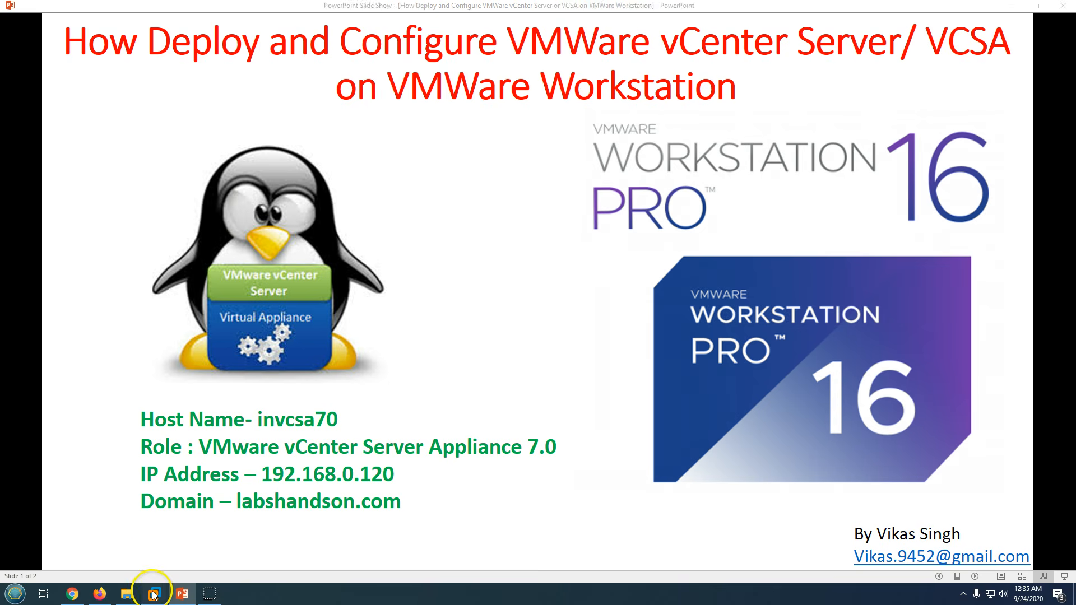
left_click(197, 537)
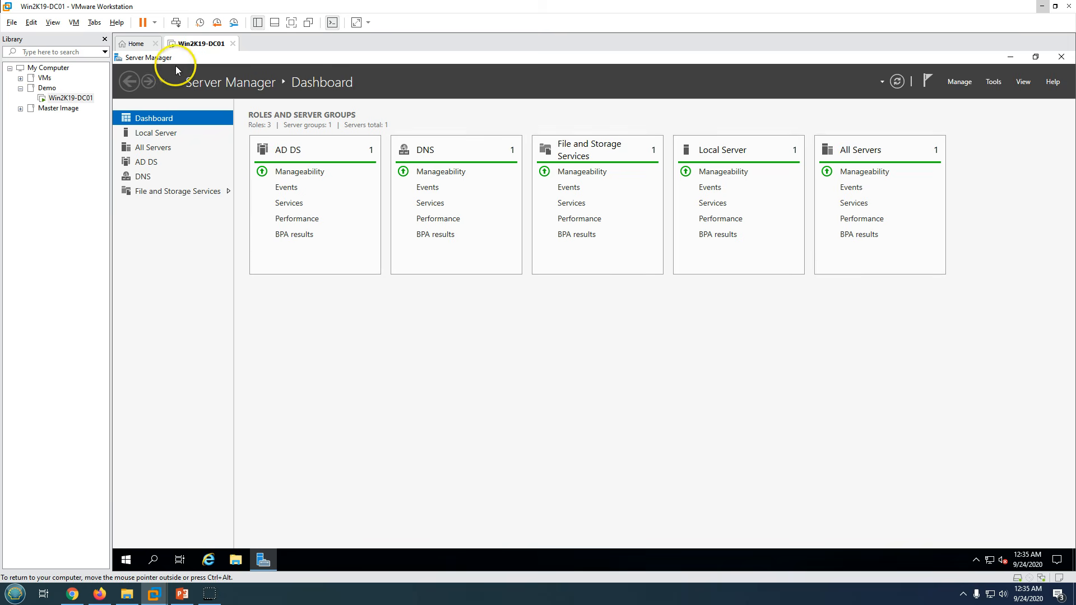
left_click(182, 593)
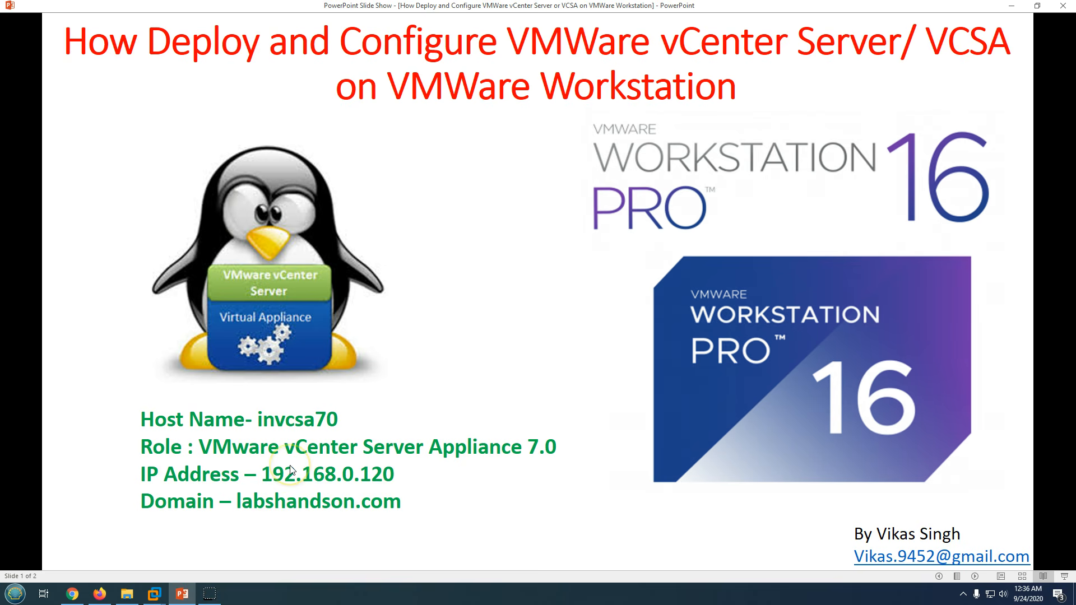
- Open the vcsa folder on the VMware VCSA DVD drive in File Explorer
left_click(127, 594)
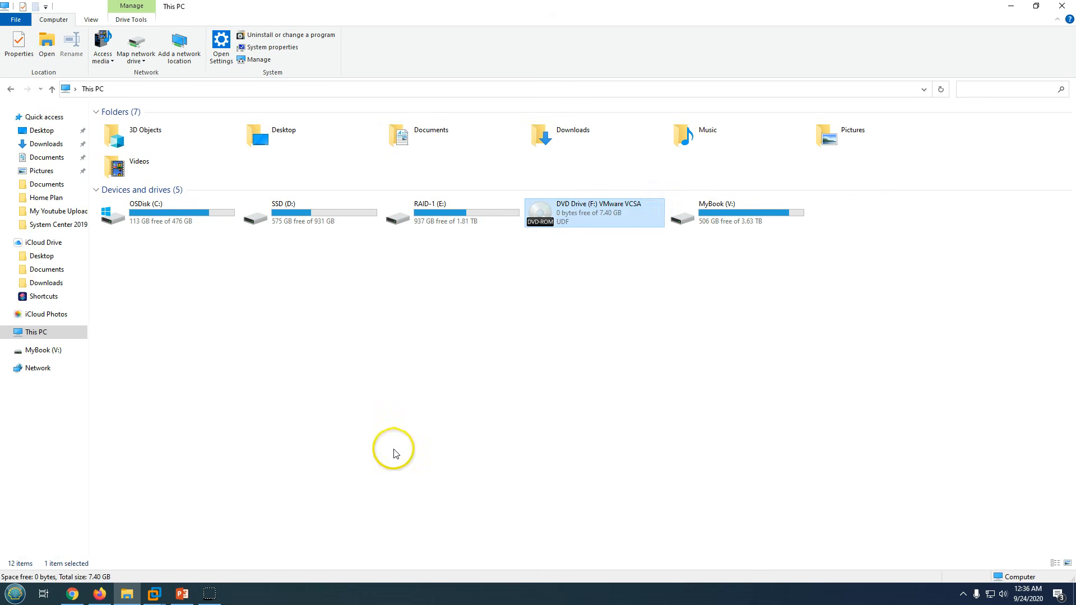
left_click(395, 453)
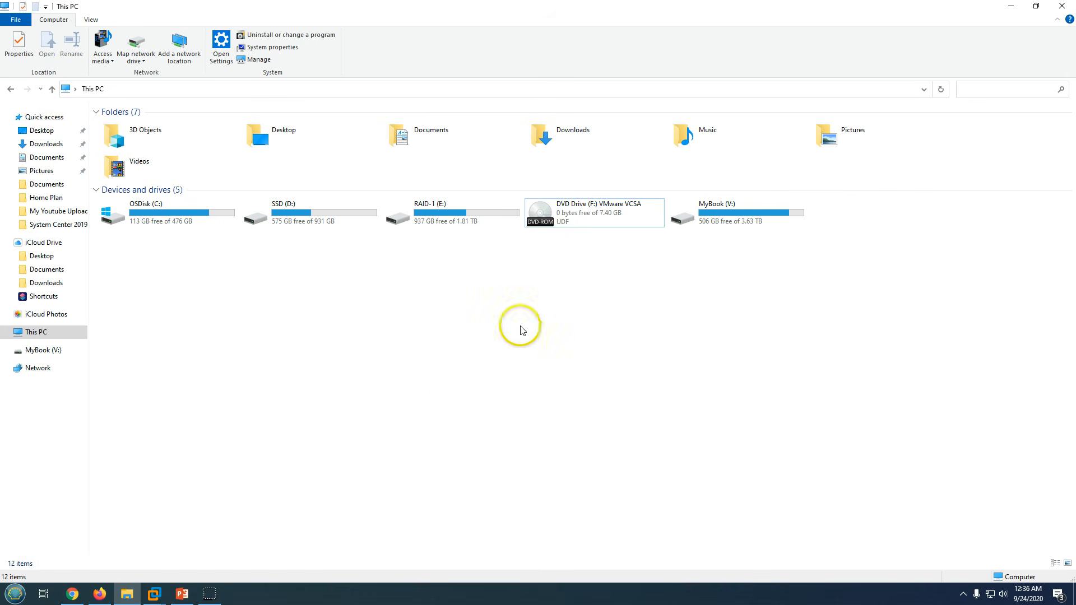
double_click(621, 213)
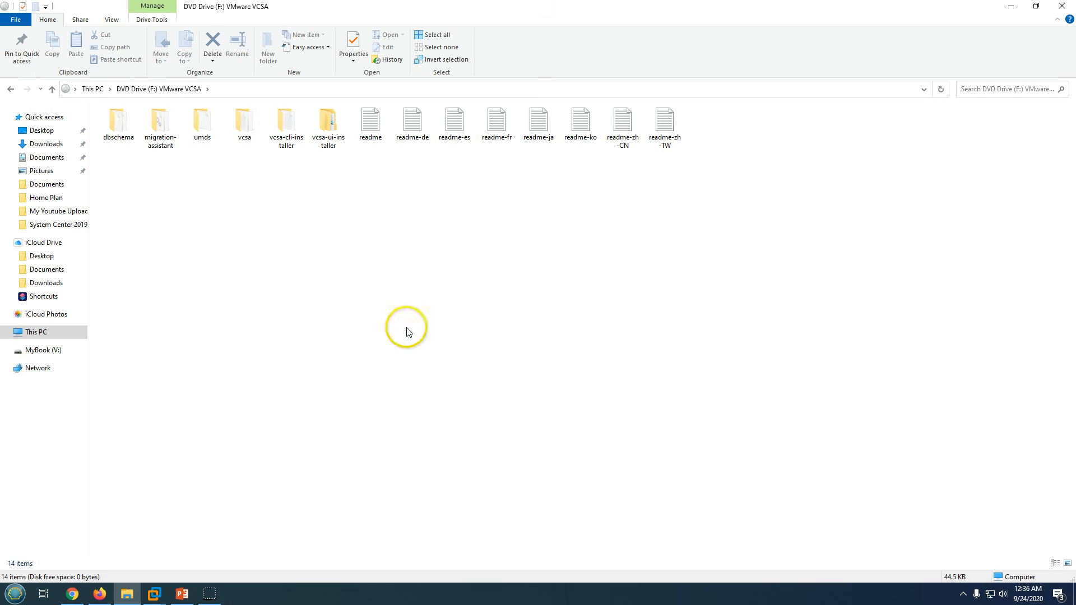
left_click_drag(145, 211, 667, 130)
left_click(581, 232)
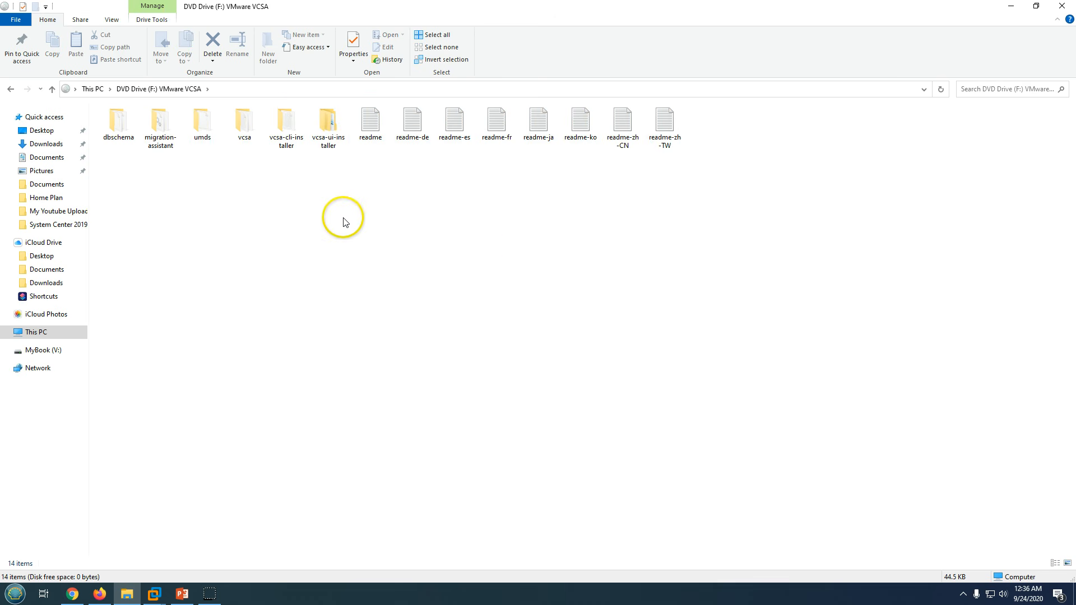
double_click(242, 130)
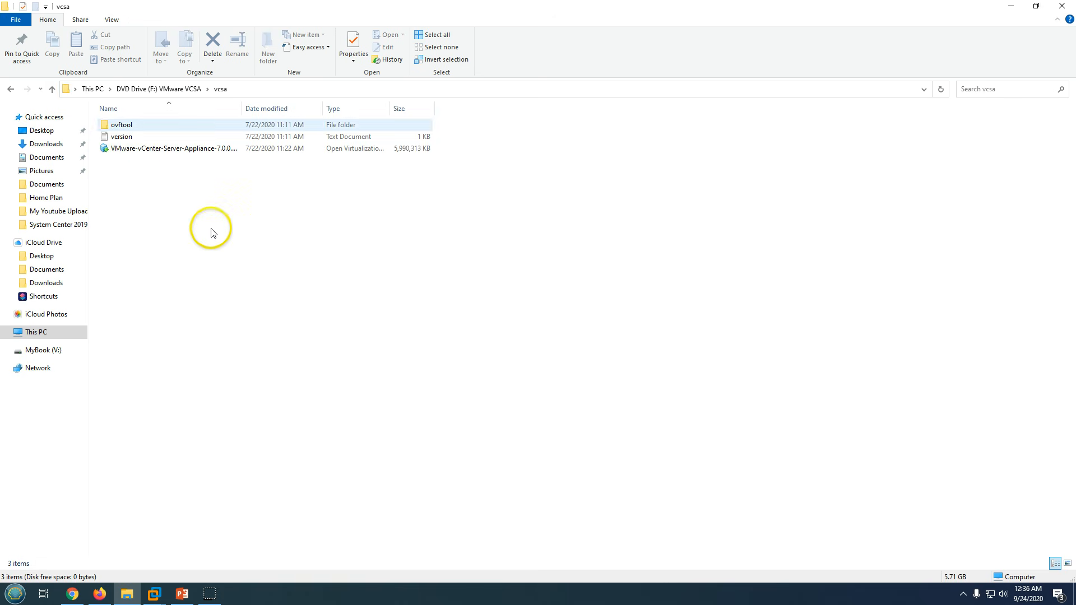
- Widen the Name and Type columns and inspect the appliance .ova file's properties
double_click(242, 108)
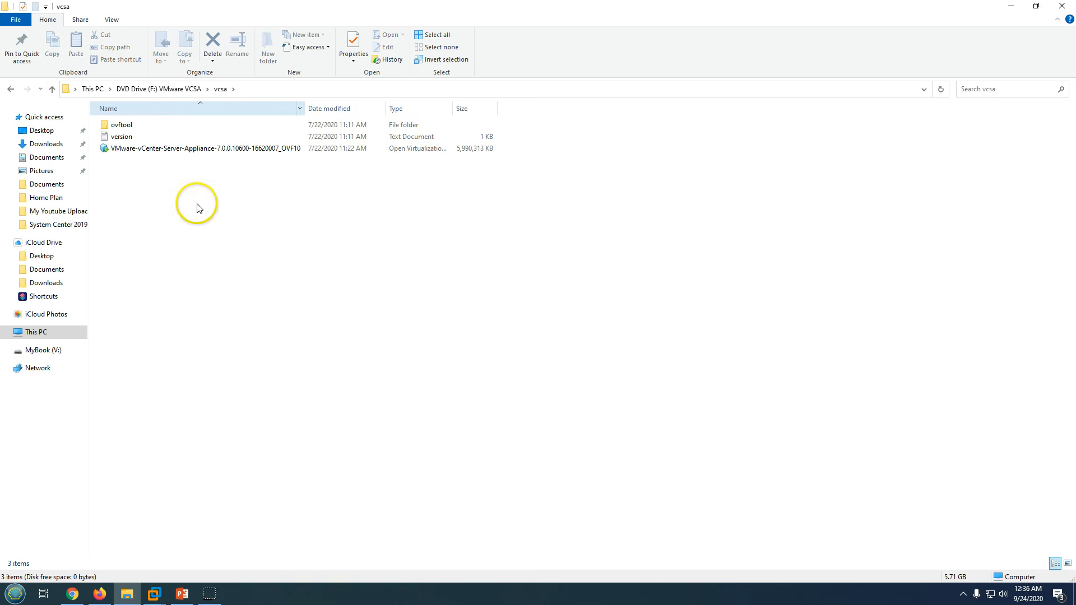
left_click(123, 152)
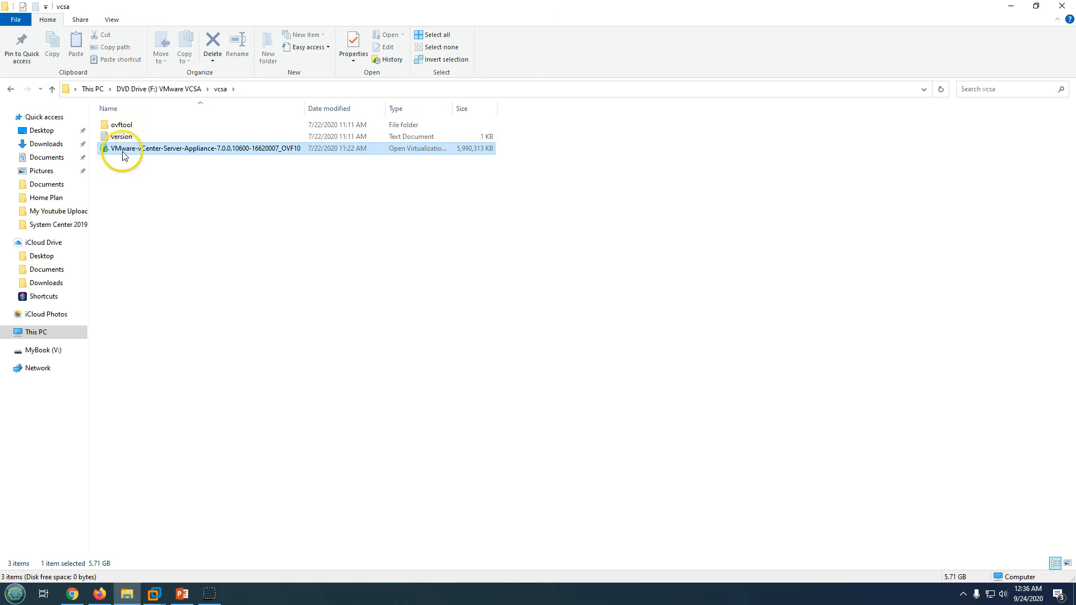
double_click(452, 109)
right_click(298, 157)
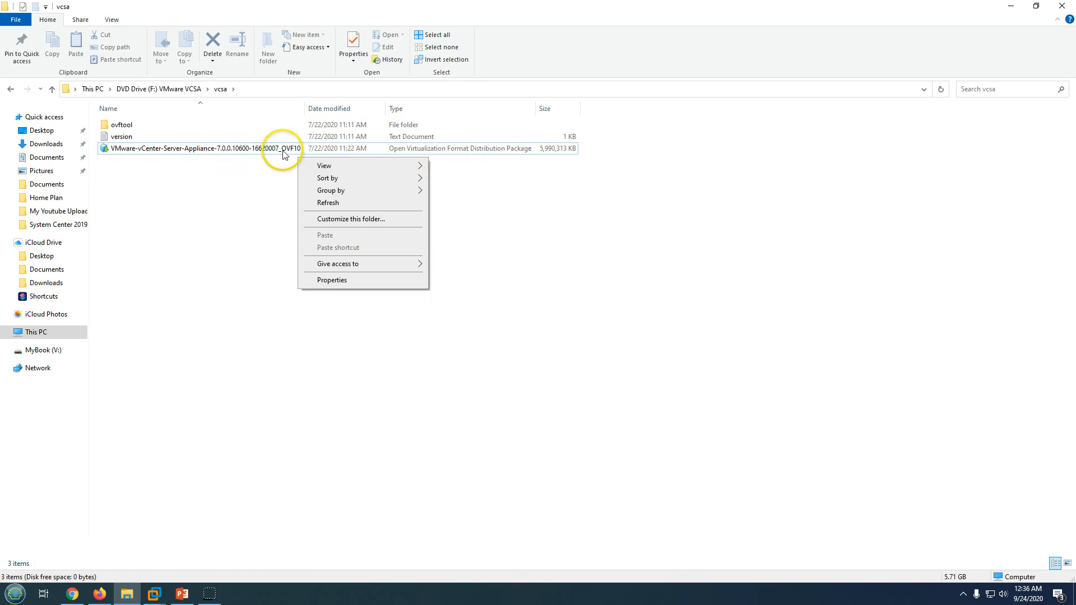
right_click(283, 150)
left_click(318, 273)
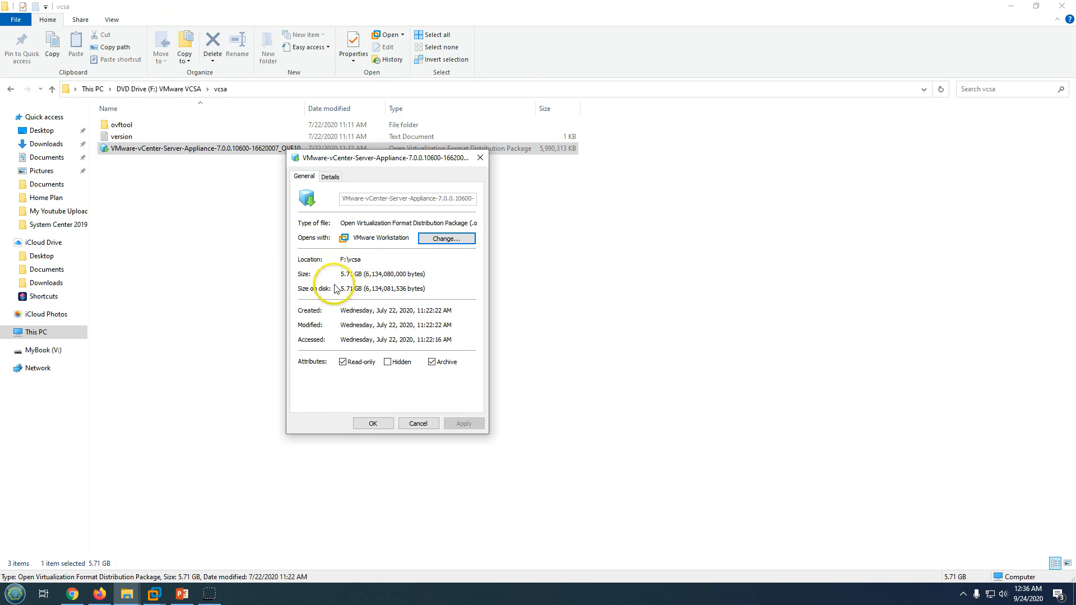
left_click_drag(437, 224, 480, 229)
left_click(452, 224)
left_click(421, 276)
left_click(418, 423)
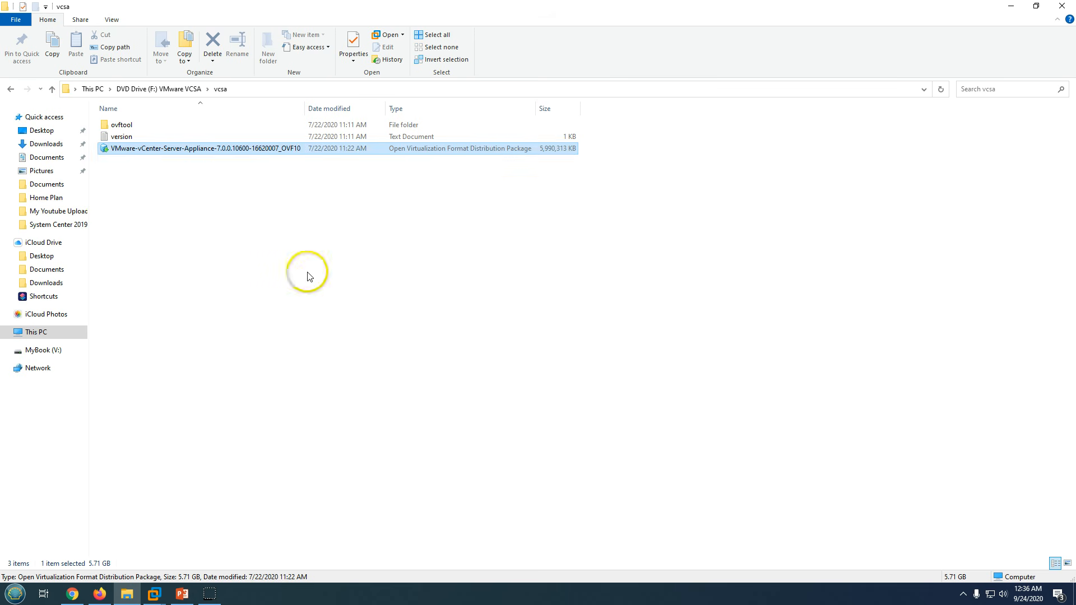
- Open the vCenter Server Appliance .ova package with VMware Workstation
left_click(127, 595)
left_click(127, 596)
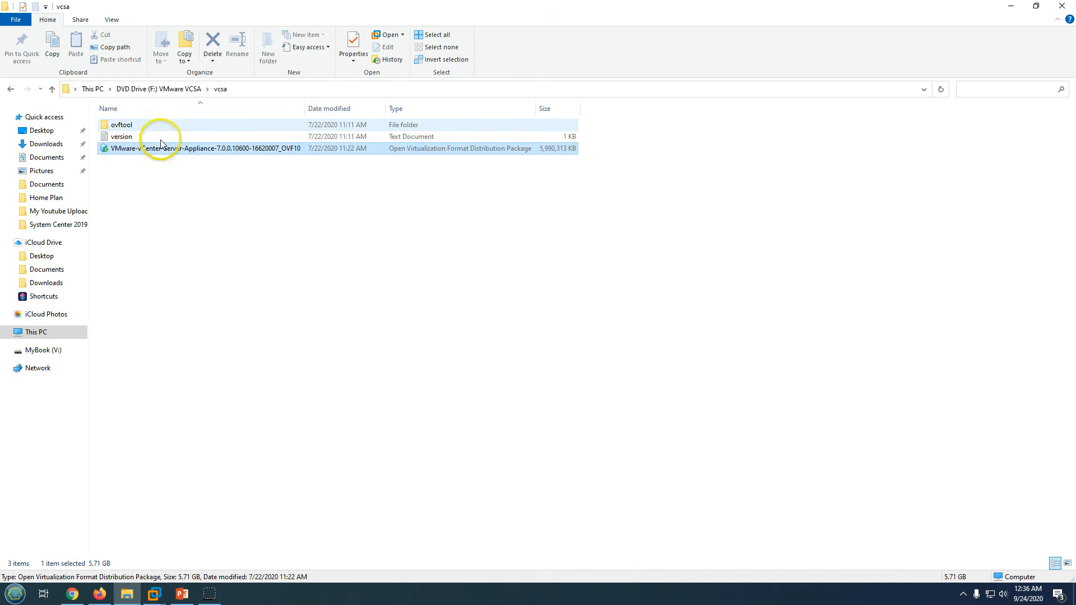
right_click(171, 150)
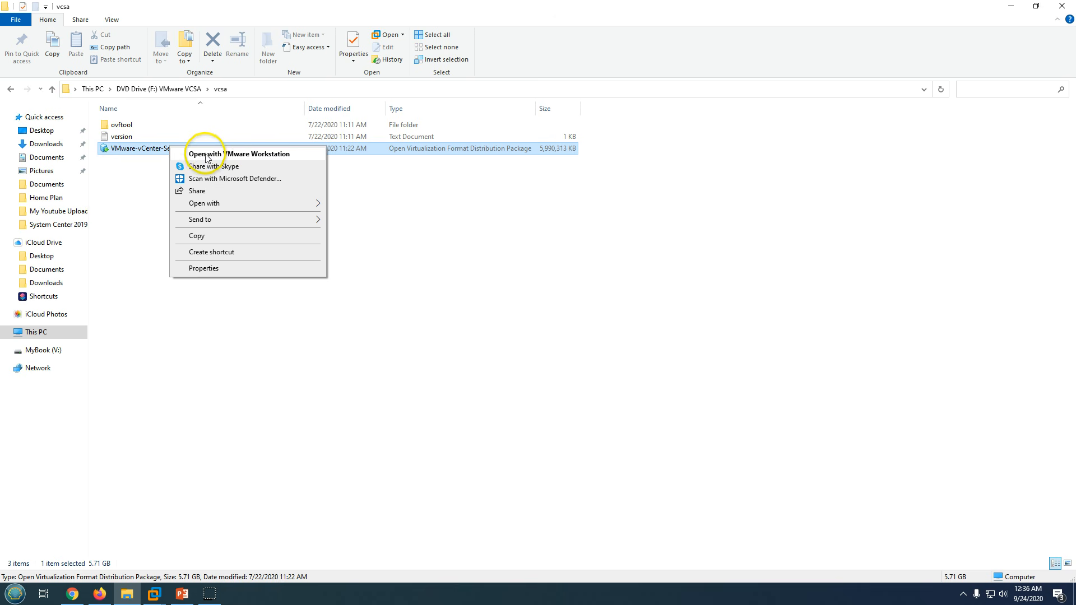
left_click(251, 155)
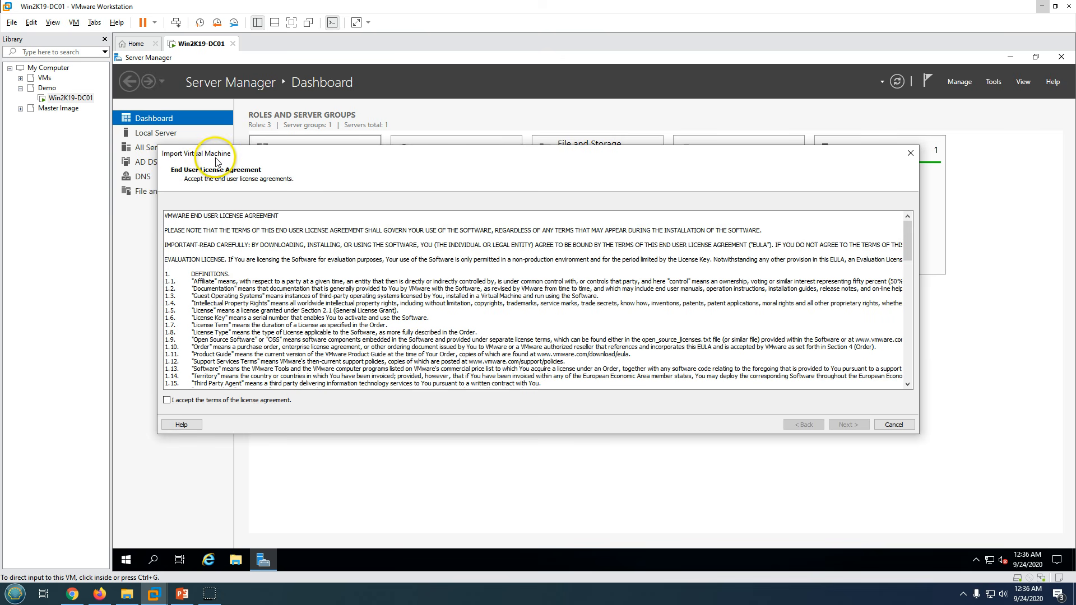
- Accept the vCenter Server Appliance licence agreement and continue
left_click(254, 400)
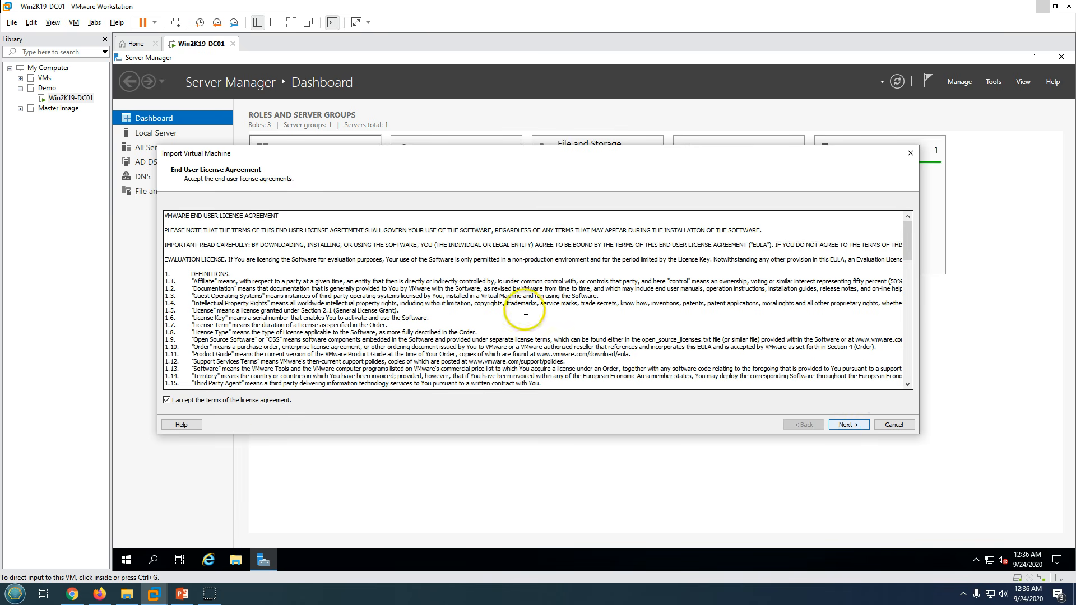
left_click(386, 249)
scroll(386, 248, "down", 15)
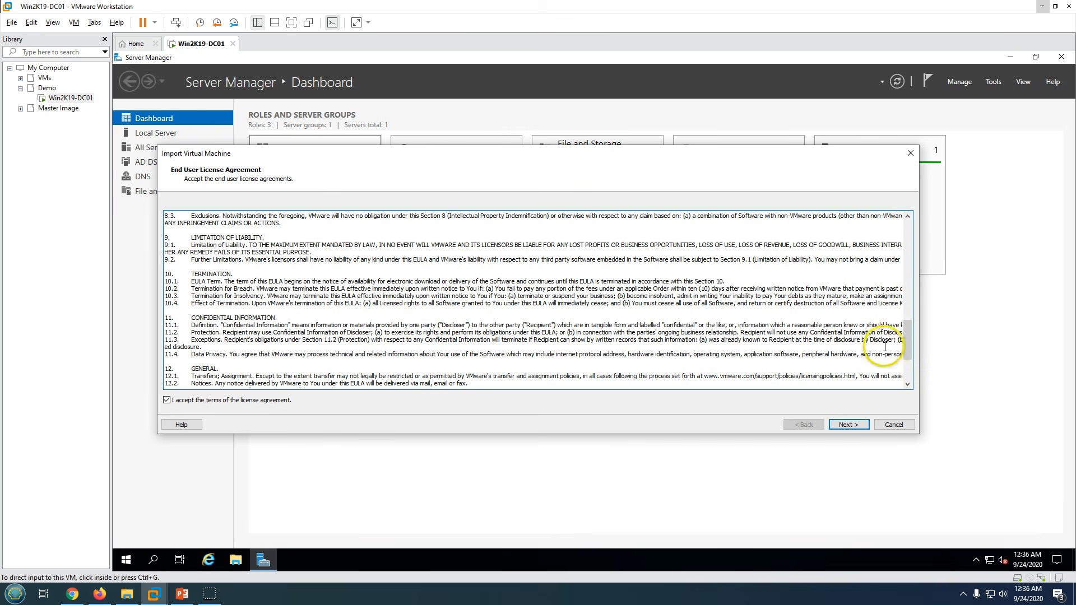
left_click_drag(908, 343, 896, 395)
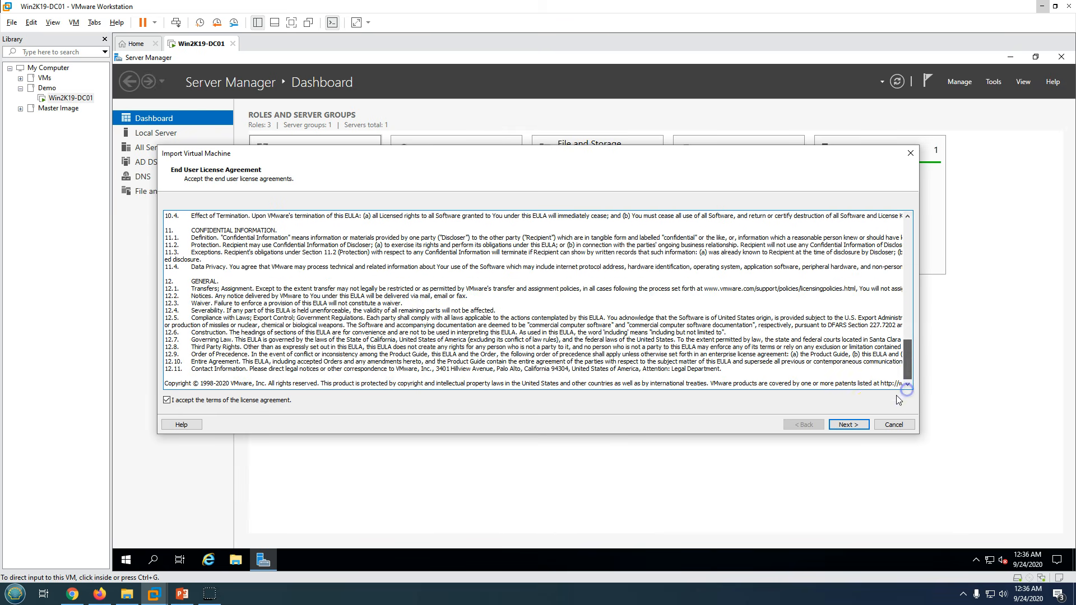
left_click(857, 429)
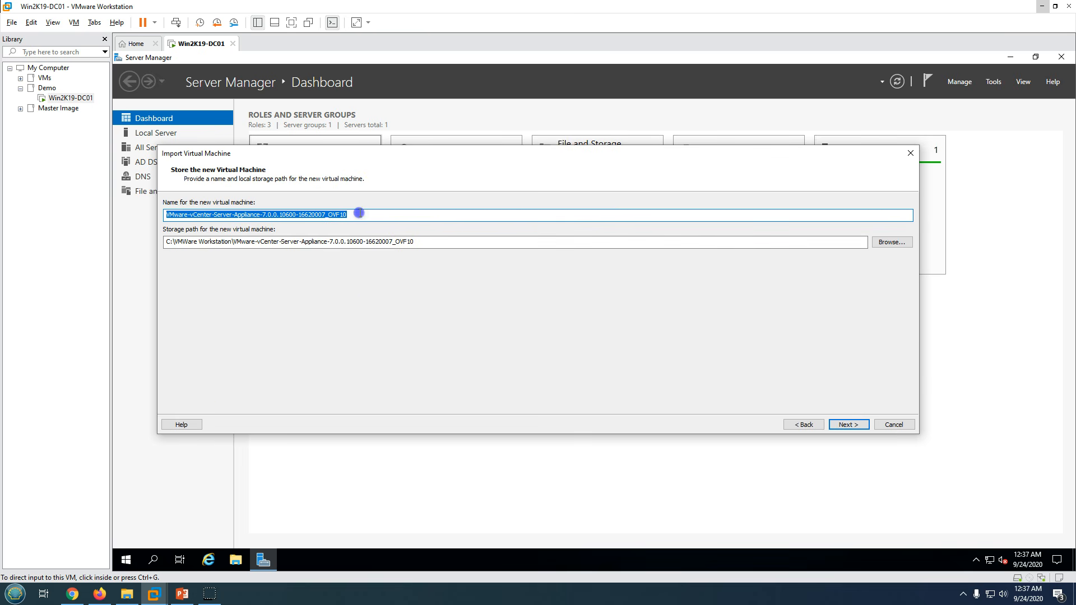
- Name the VM INVCSA70, stored under C:\VMWare Workstation\INVCSA70, and continue
left_click_drag(359, 213, 167, 215)
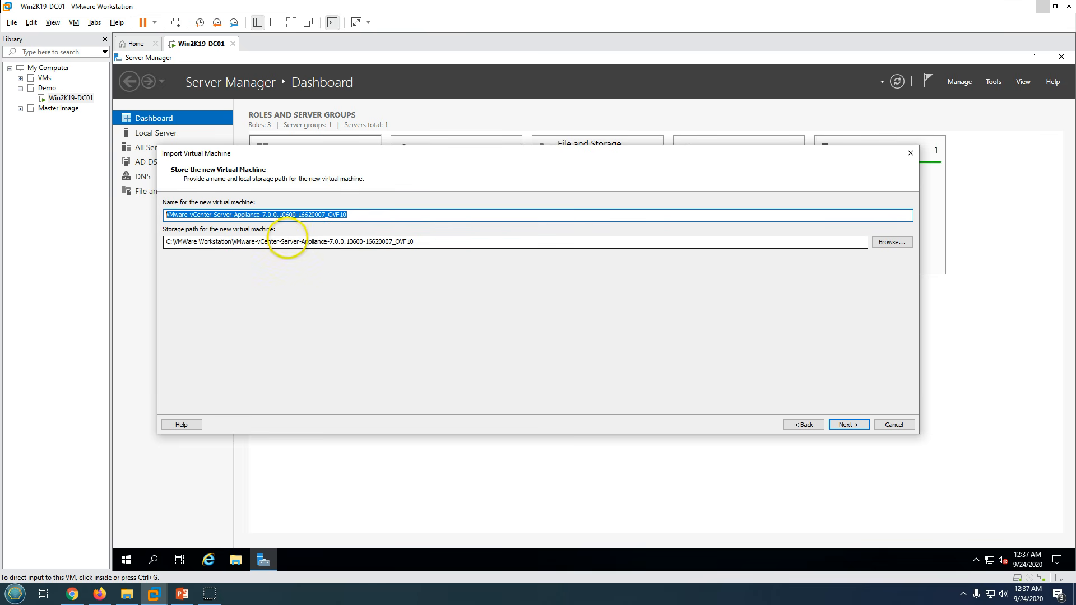
type("INVCSA70")
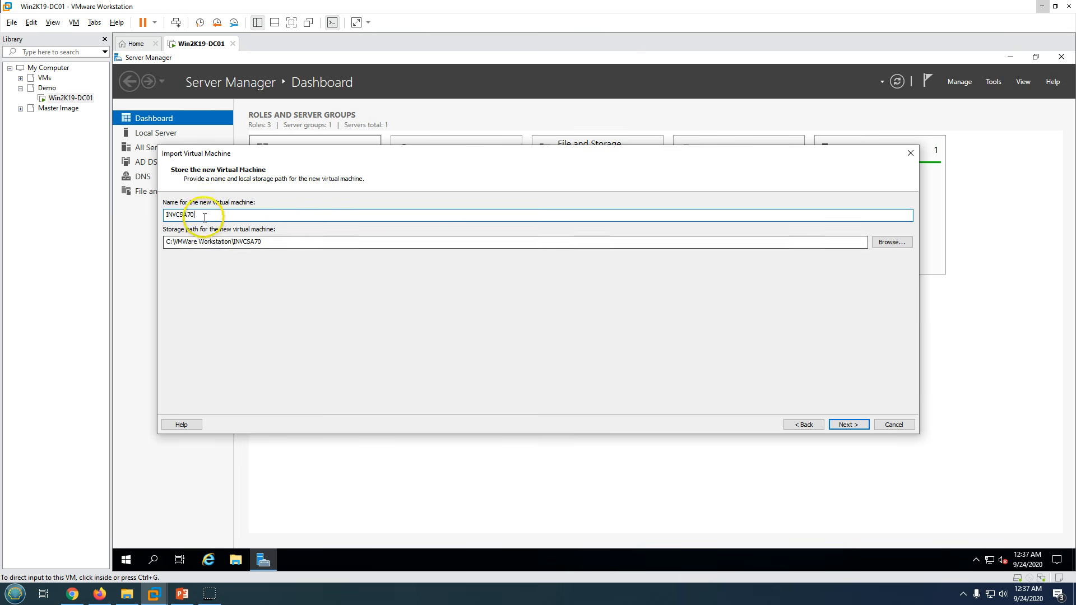
left_click_drag(193, 215, 161, 213)
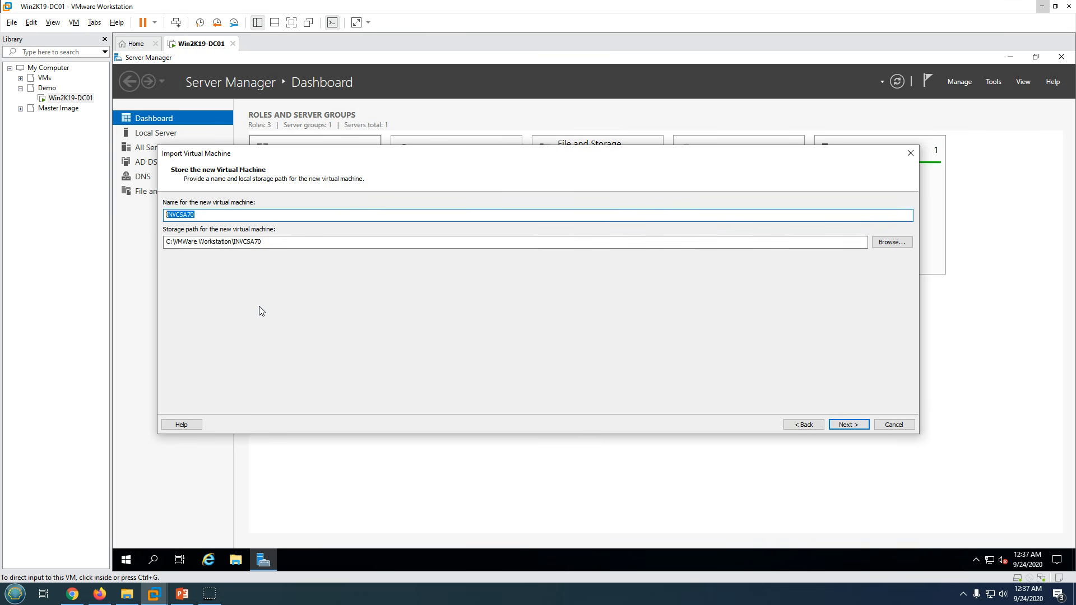
left_click(342, 319)
left_click_drag(268, 243, 156, 242)
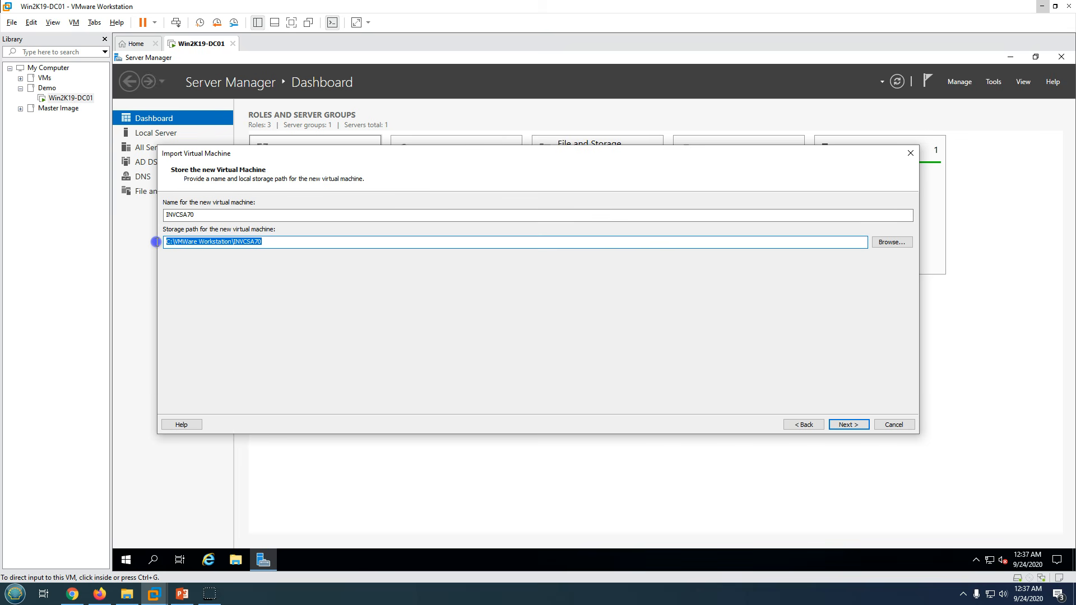
left_click(178, 241)
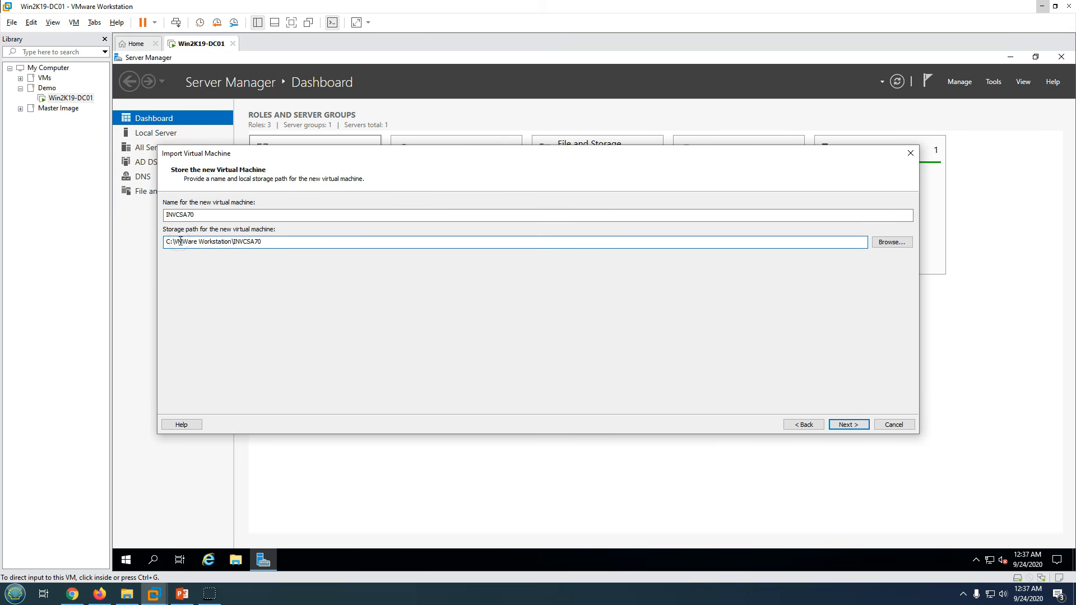
left_click_drag(180, 241, 264, 245)
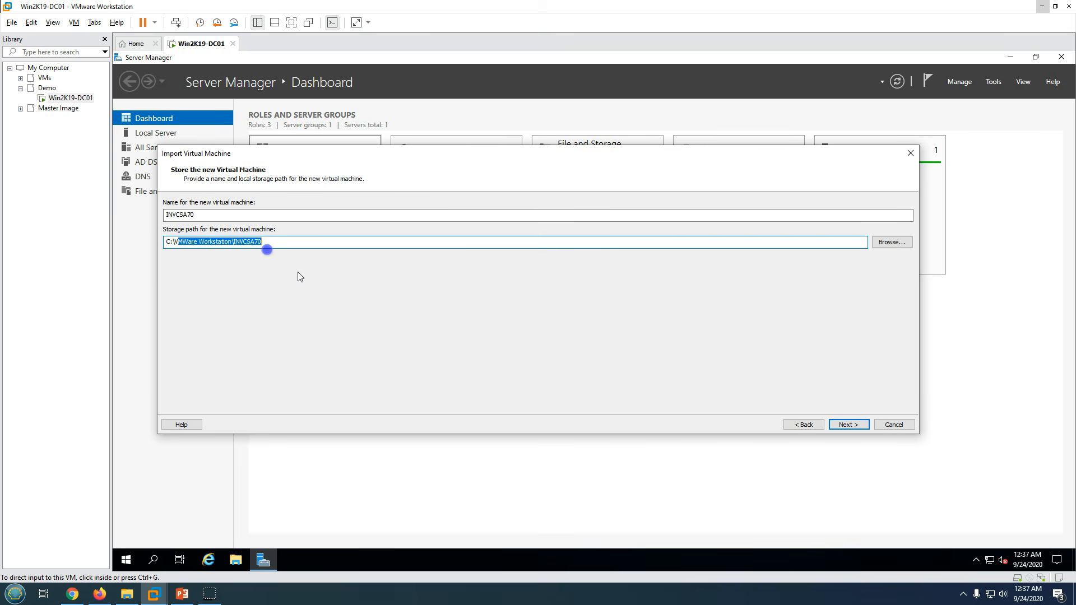
left_click(850, 425)
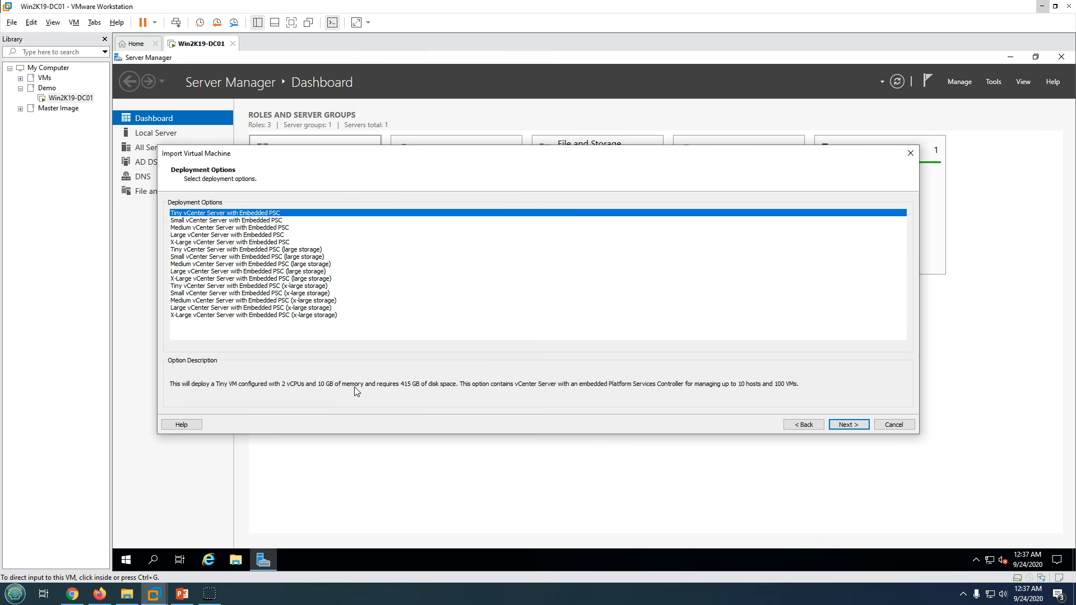
- After previewing X-Large, keep the Tiny vCenter Server with Embedded PSC size and continue
left_click(419, 389)
left_click(757, 387)
left_click(308, 315)
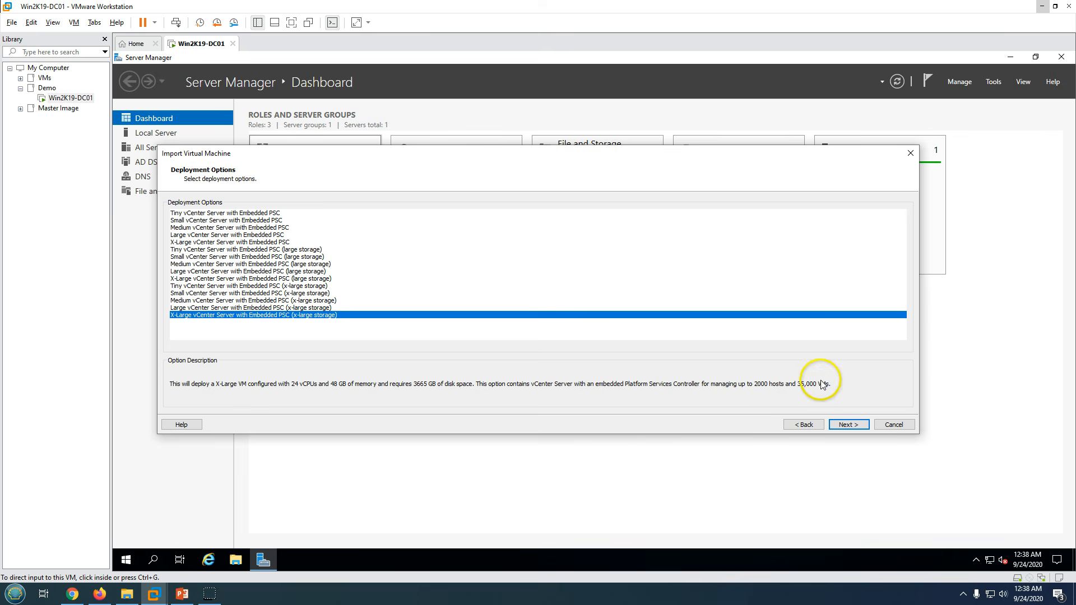
left_click(215, 213)
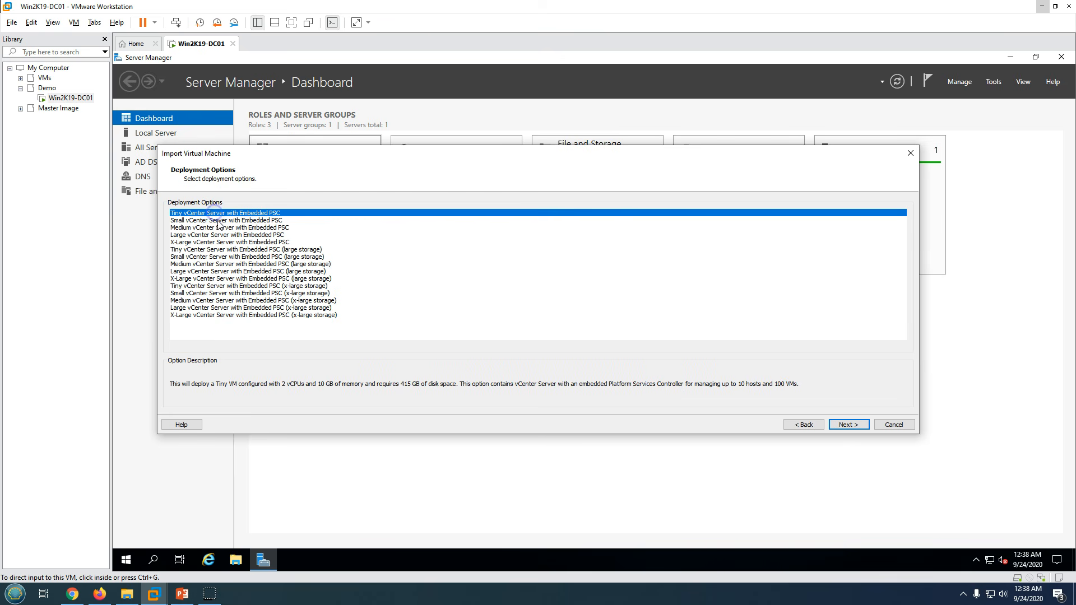
left_click(848, 425)
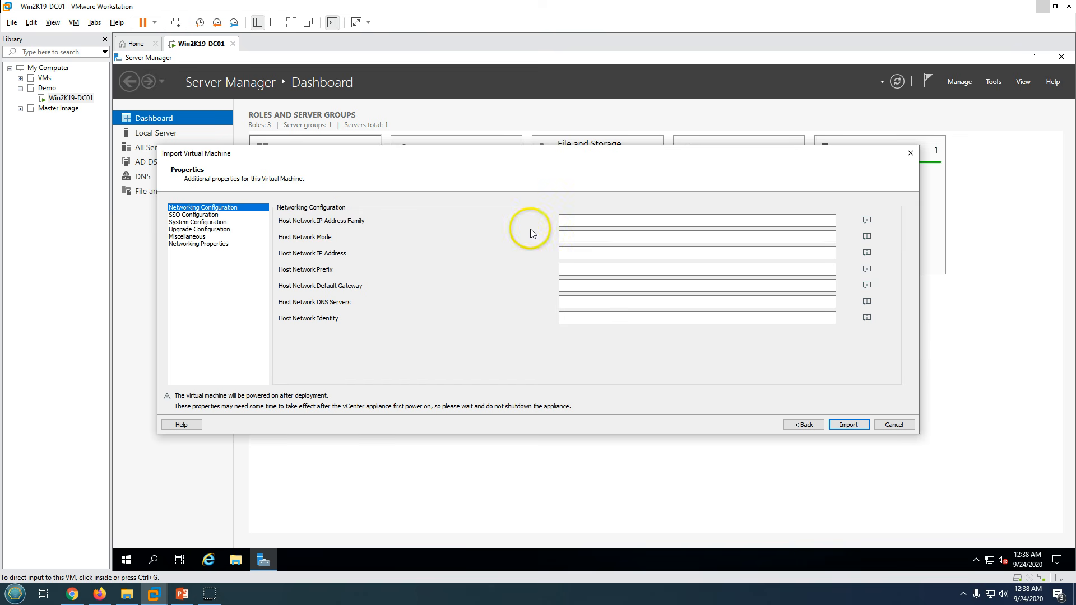
- Set the network IP family to IPV4 and the network mode to static
mouse_move(887, 227)
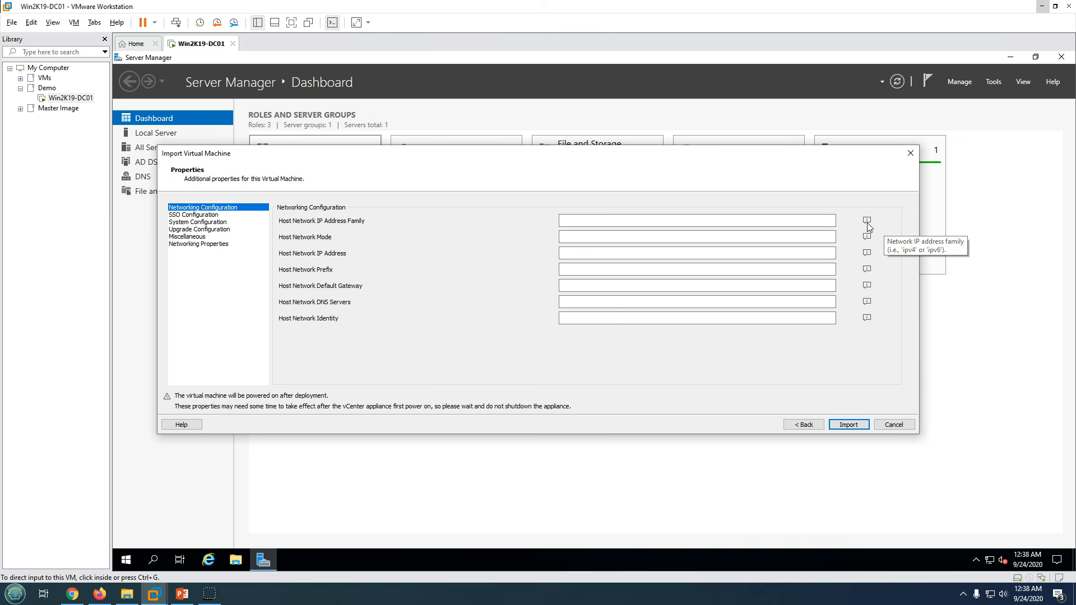
left_click(787, 224)
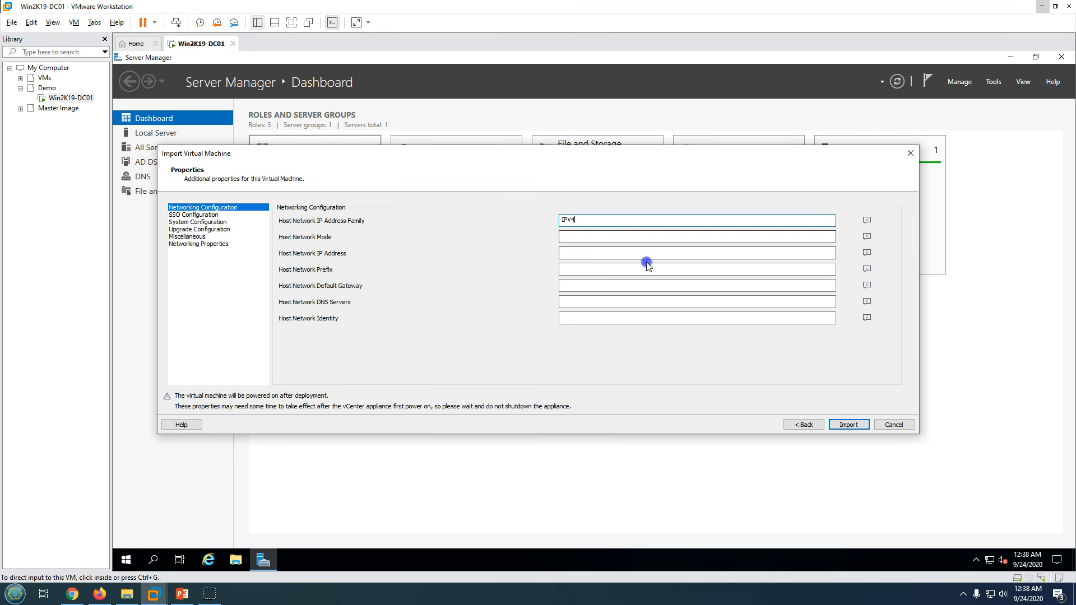
left_click(610, 239)
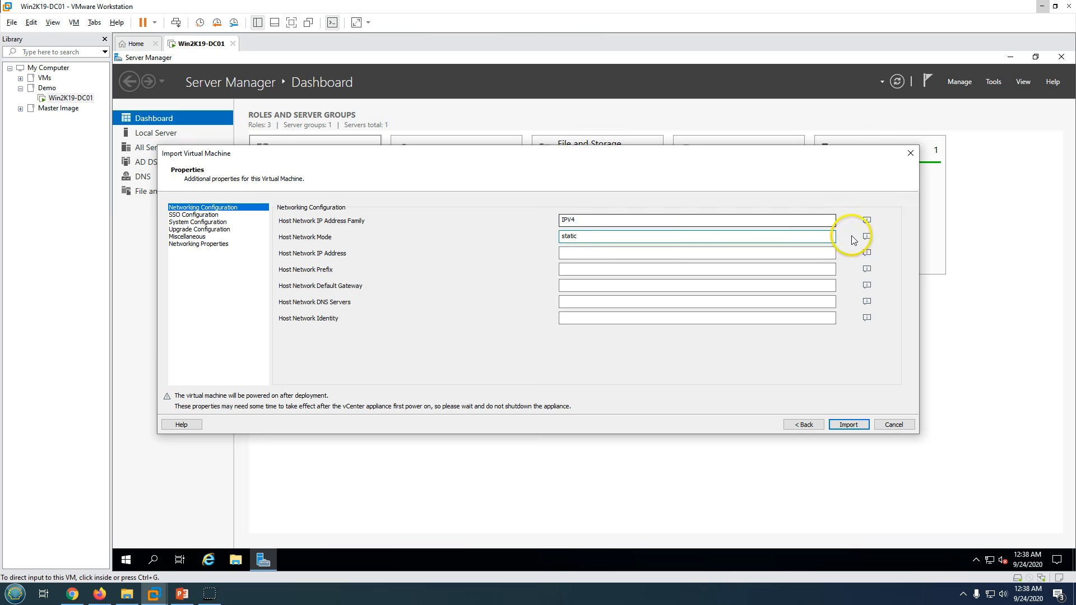
mouse_move(869, 241)
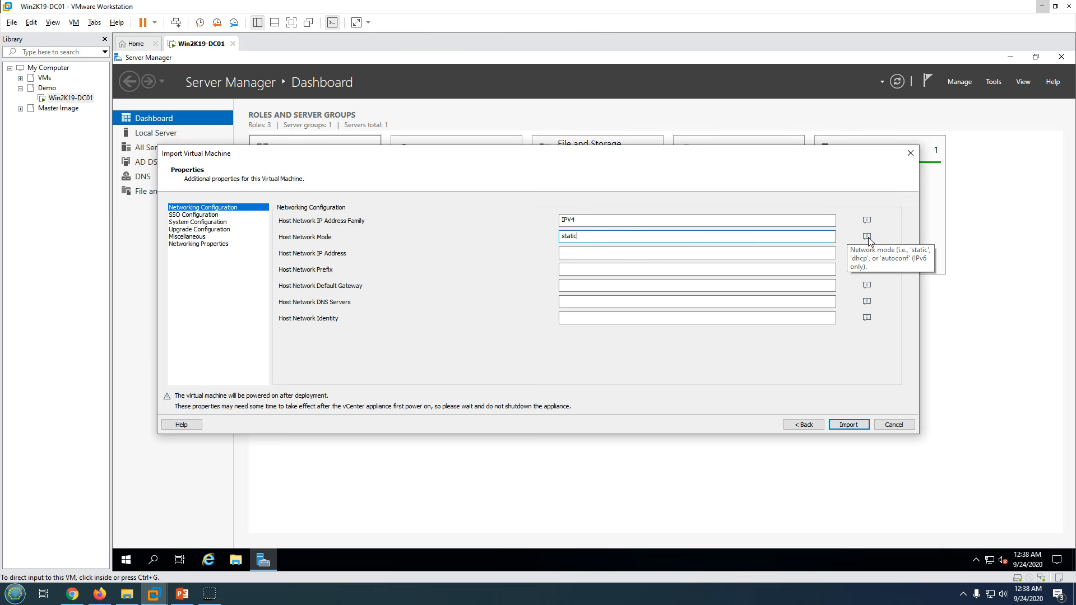
left_click(280, 257)
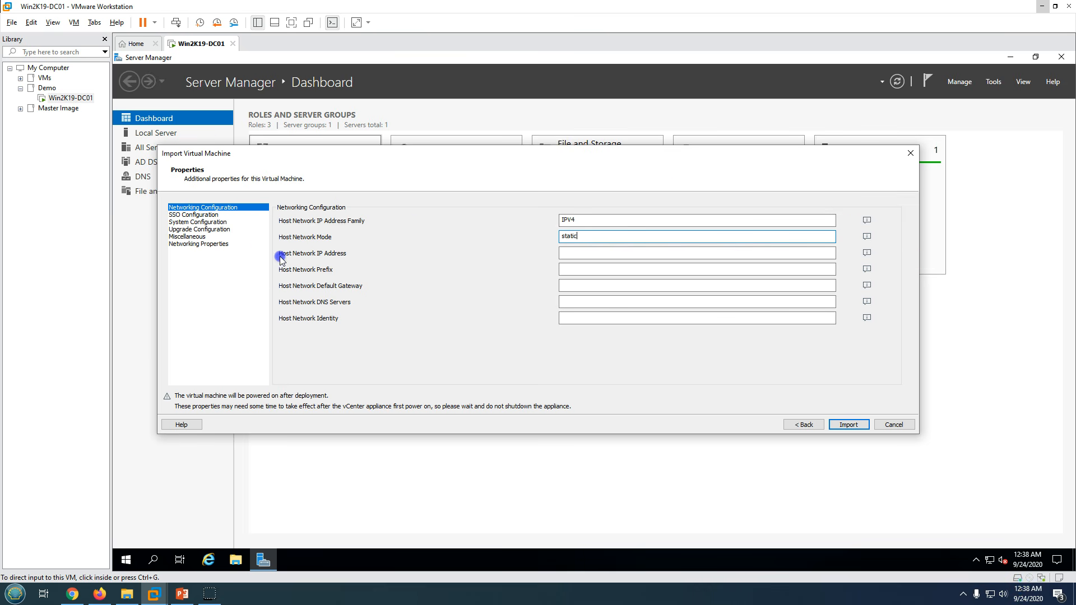
- Enter IP 192.168.1.120, mask 255.255.255.0, gateway 192.168.1.1, DNS 192.168.1.101,192.168.1.1, identity invcsa70.labshandson.com
left_click(566, 252)
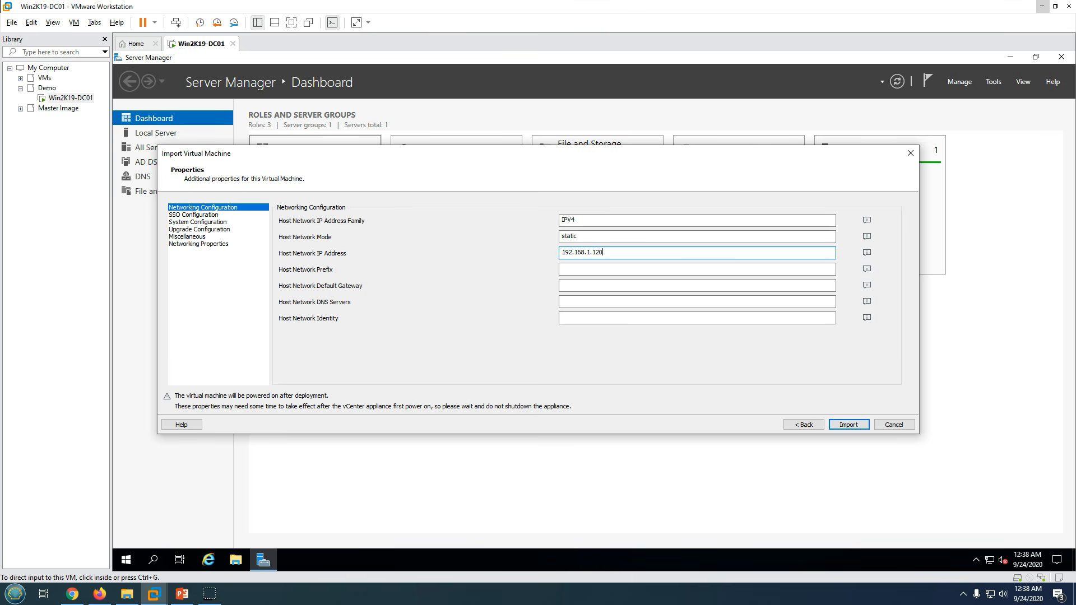
left_click(559, 269)
type("255.255.255.0")
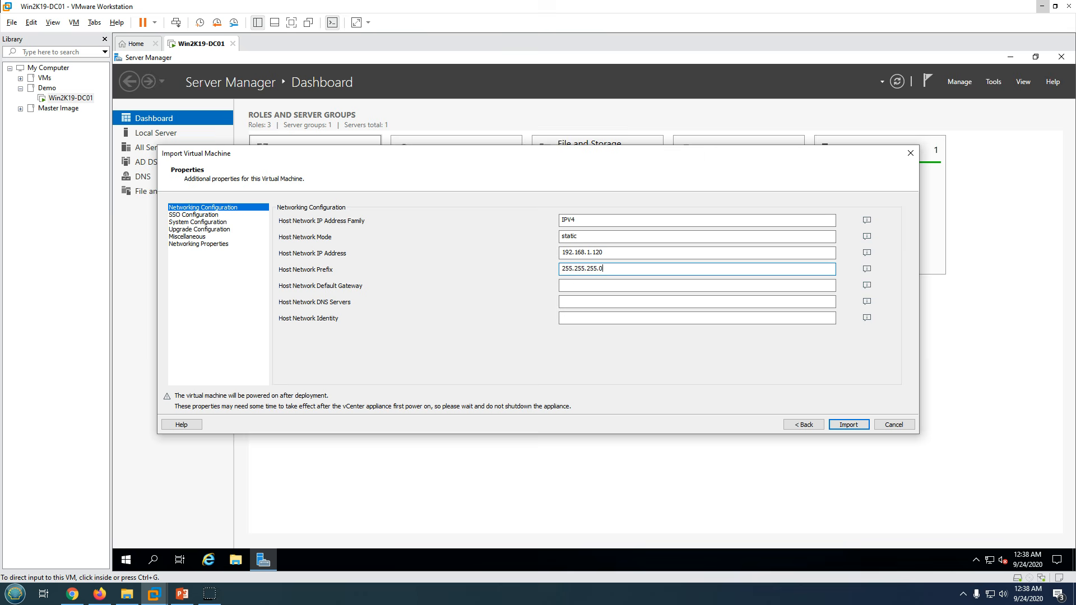
left_click(570, 286)
type("192.168.1.1")
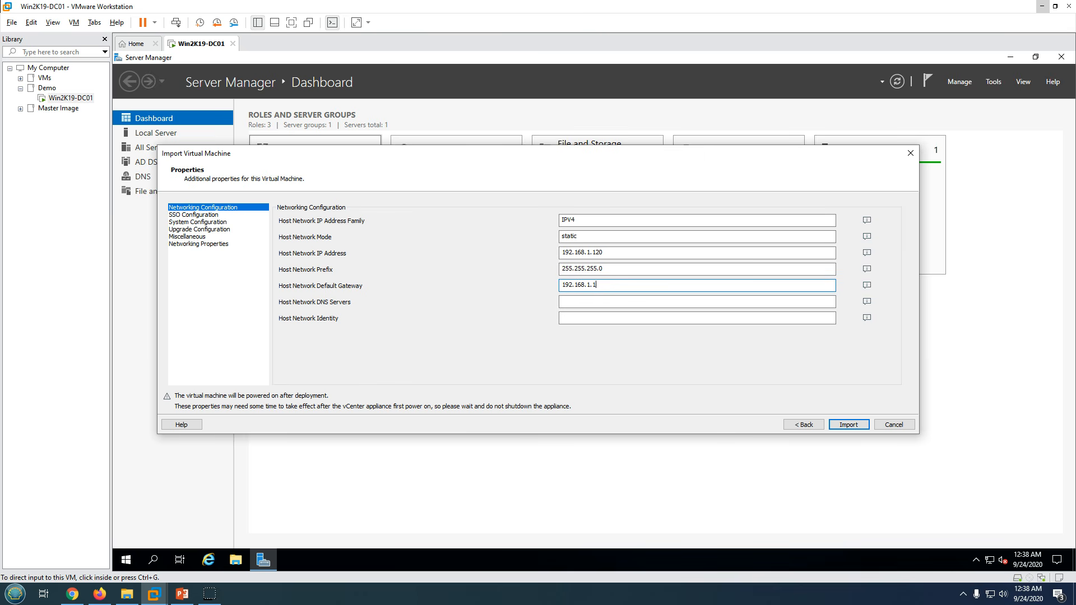
left_click(571, 300)
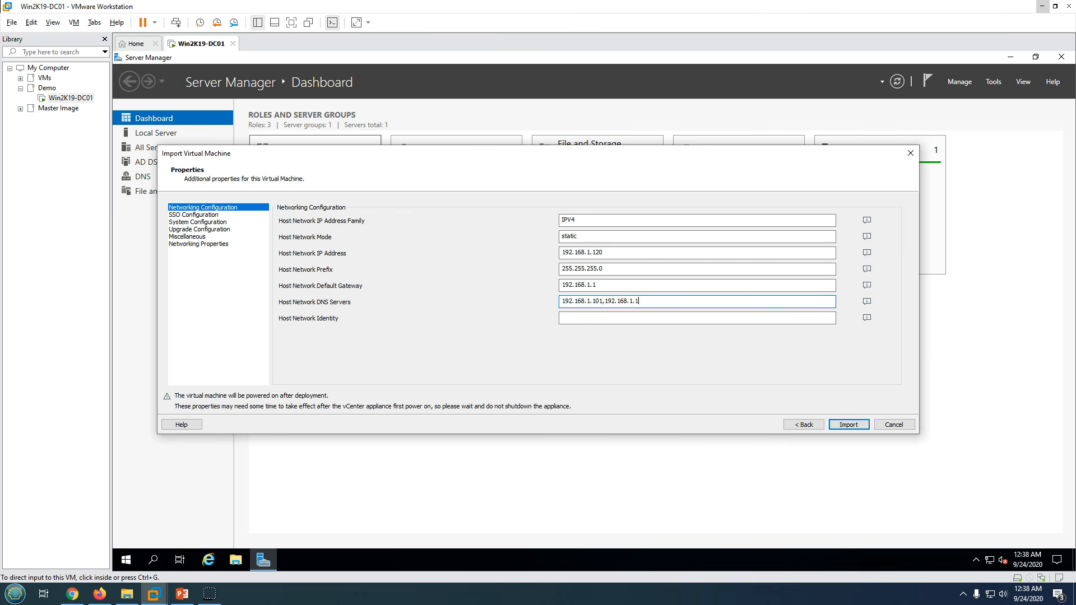
mouse_move(868, 318)
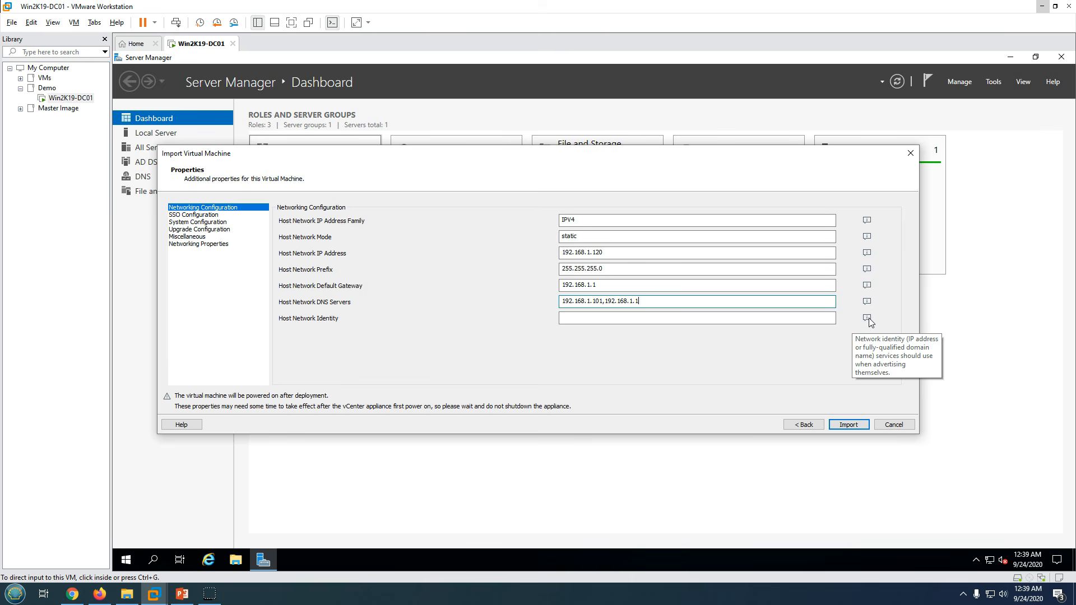
left_click(773, 318)
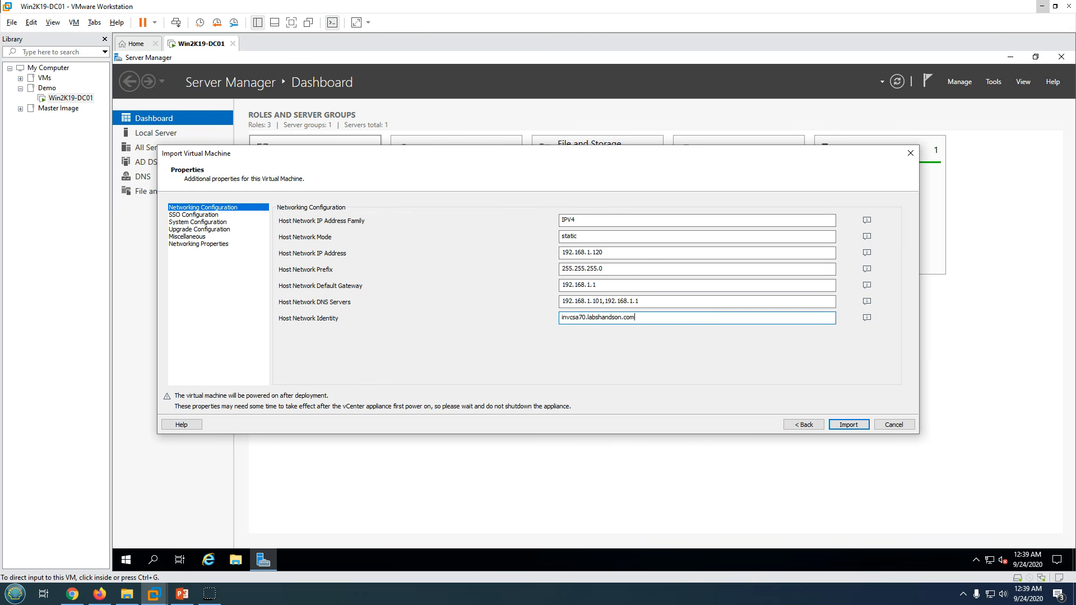
- Enter and confirm the SSO directory password and the root password
left_click(185, 216)
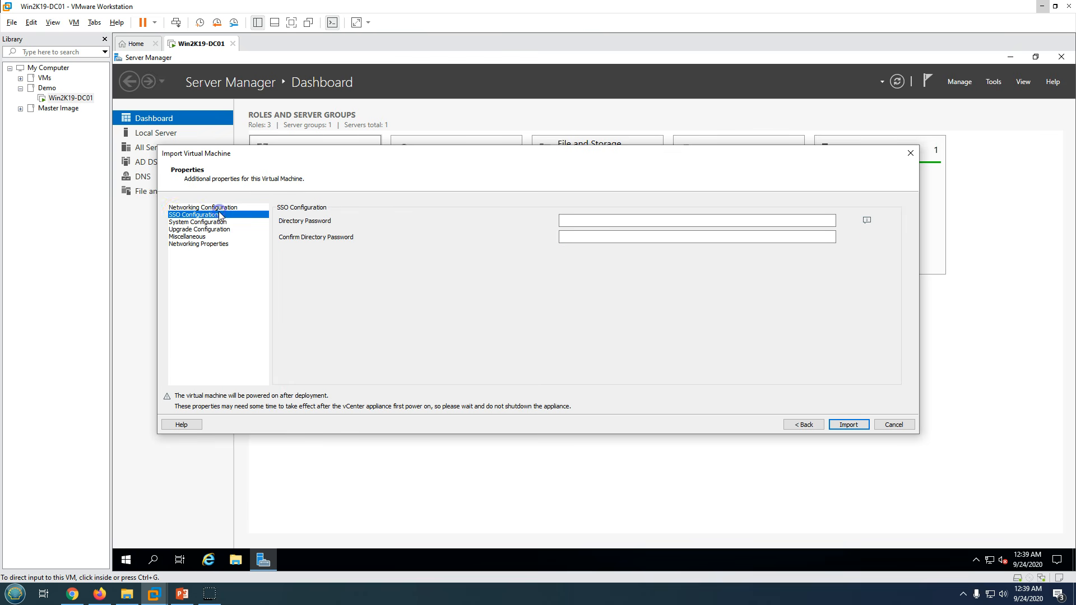
left_click(584, 221)
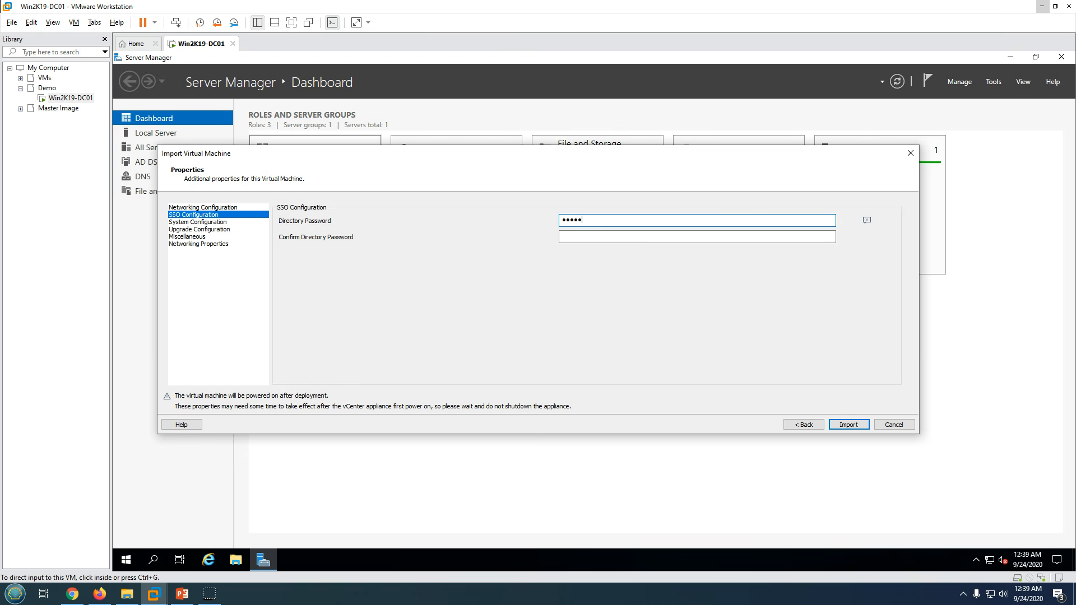
type("••••••••")
key("Tab")
type("••")
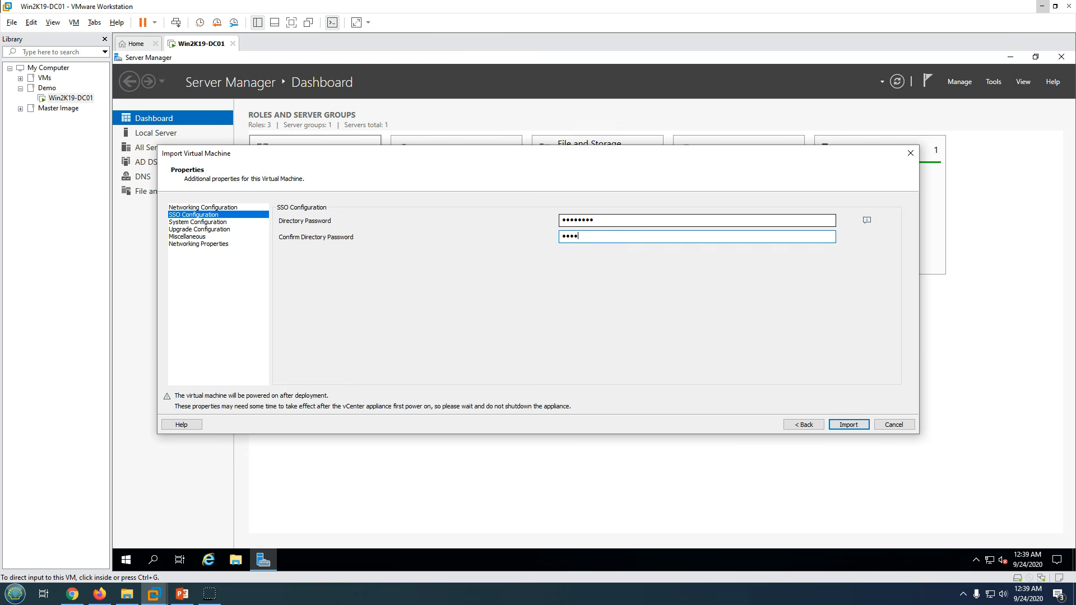
type("••••••")
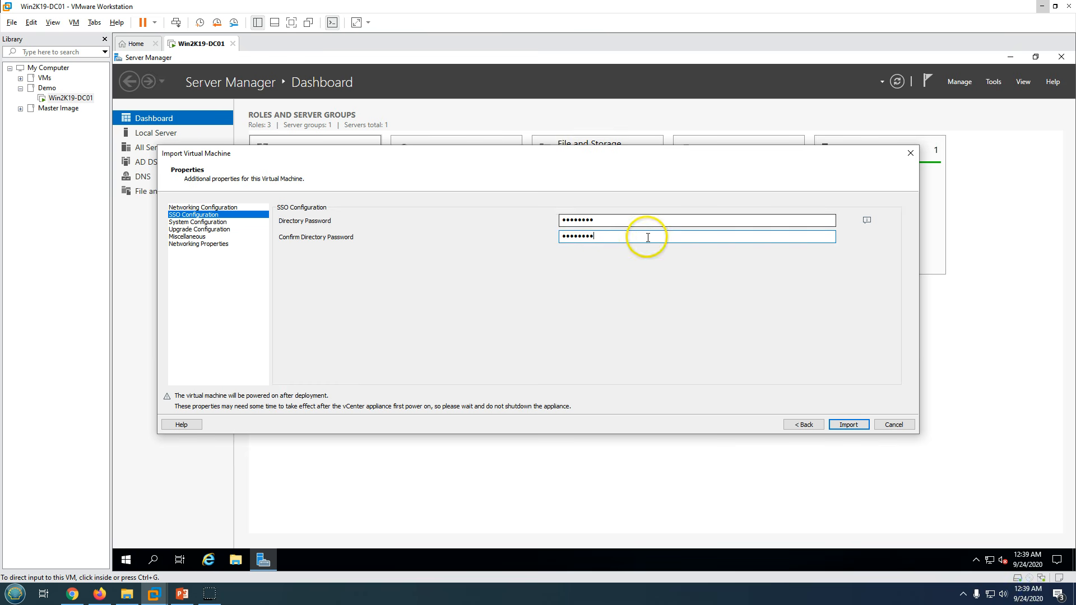
left_click(185, 223)
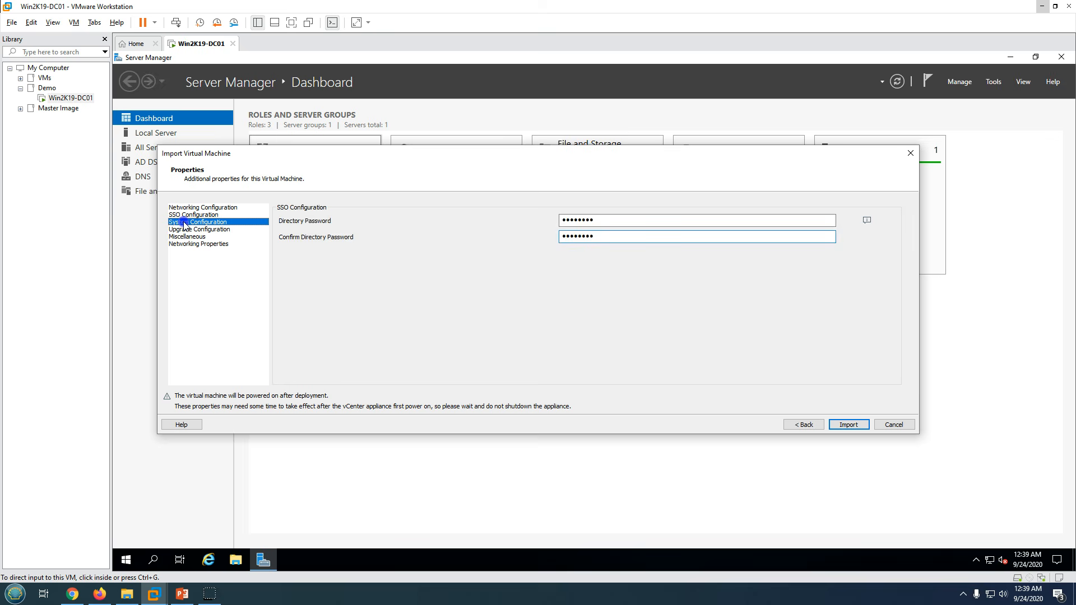
left_click(578, 222)
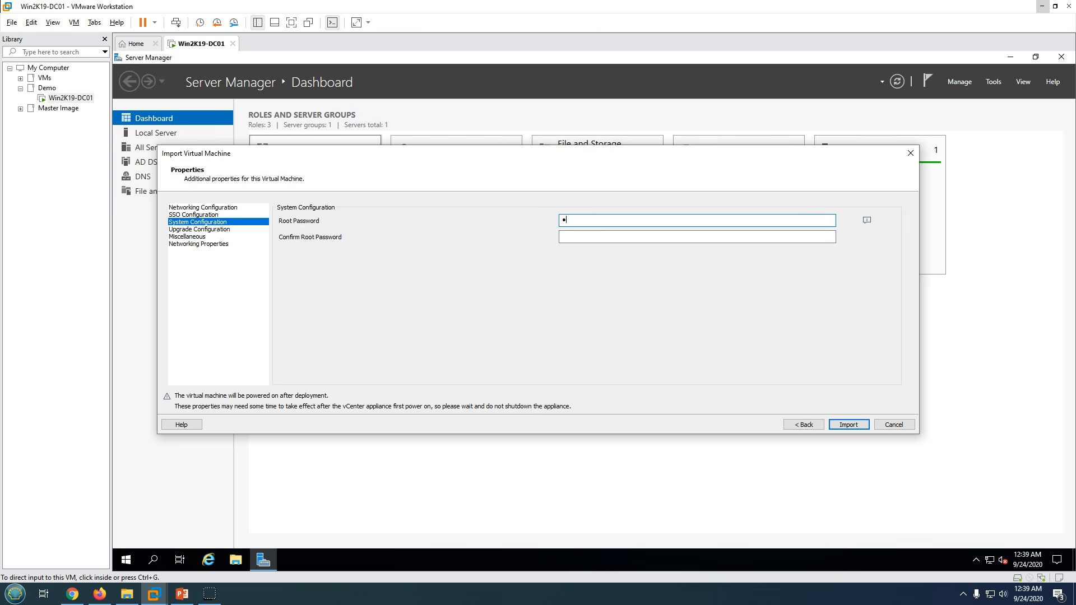
type("••••••••")
key("Tab")
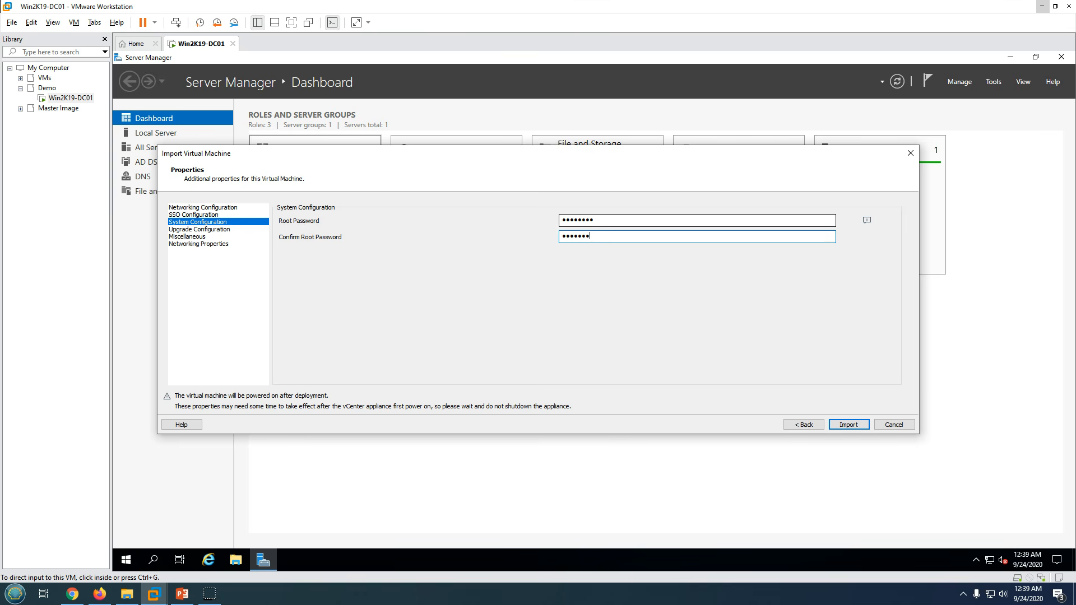
- Review the Upgrade and Miscellaneous pages, then set Domain Name and Search Path to labshandson.com
left_click(223, 230)
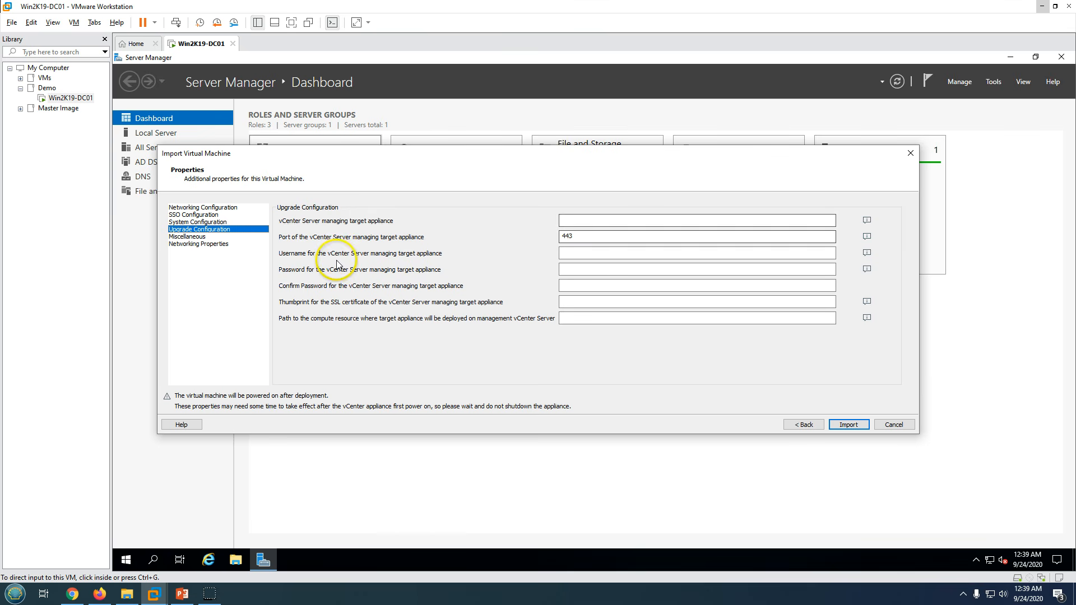
left_click(302, 256)
left_click(188, 237)
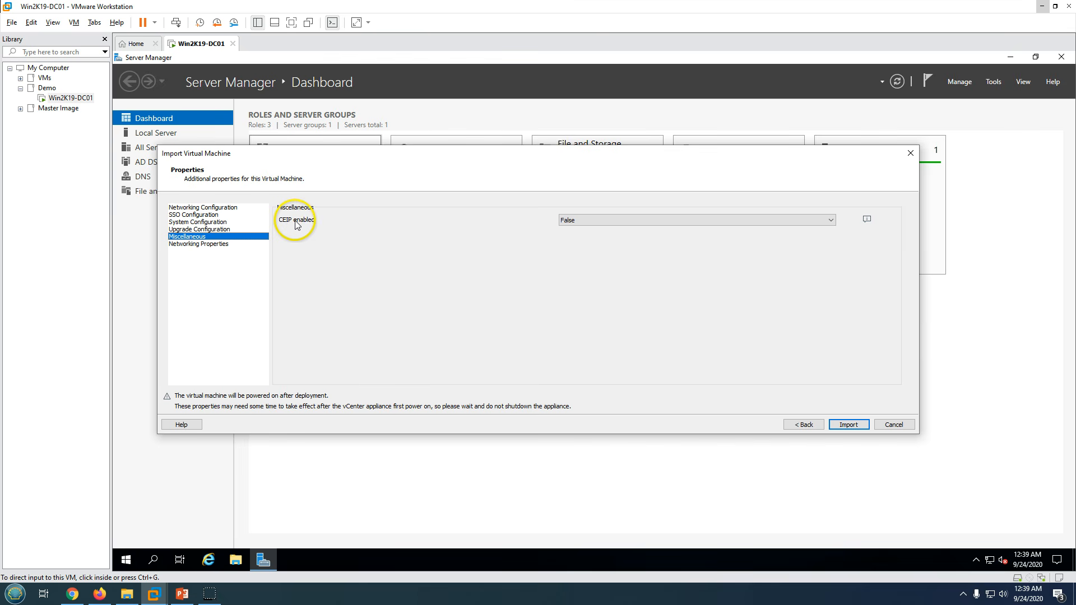
left_click(193, 245)
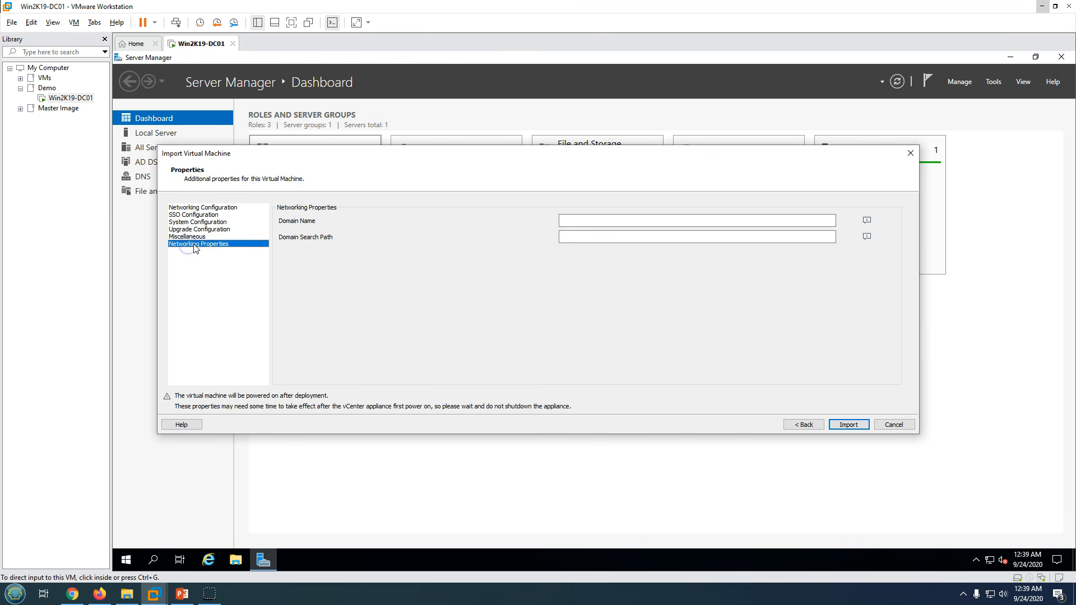
left_click(586, 220)
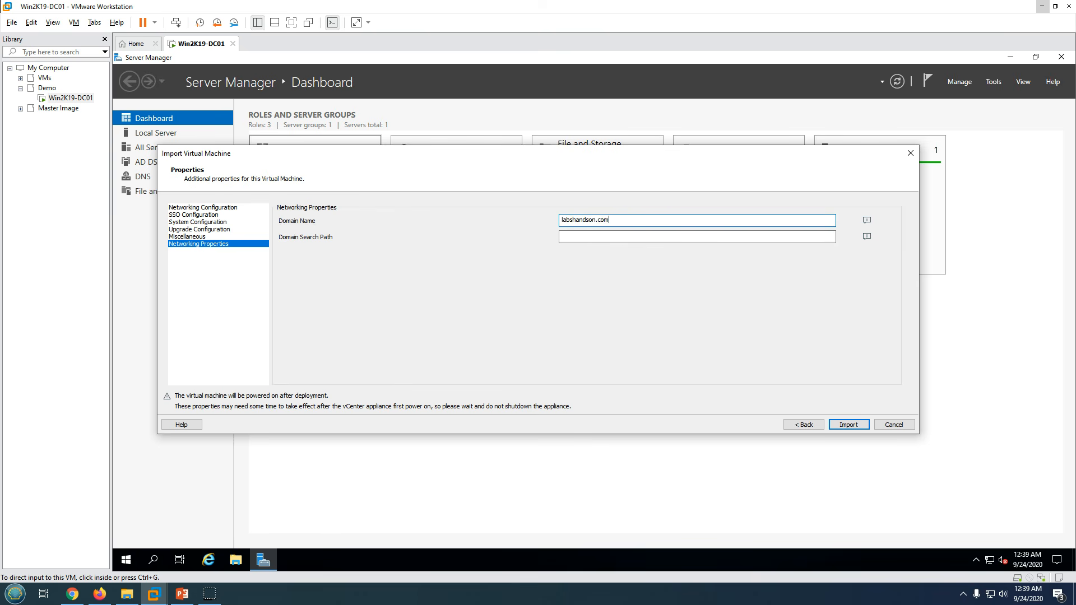
key("ctrl+a")
key("ctrl+c")
left_click(593, 237)
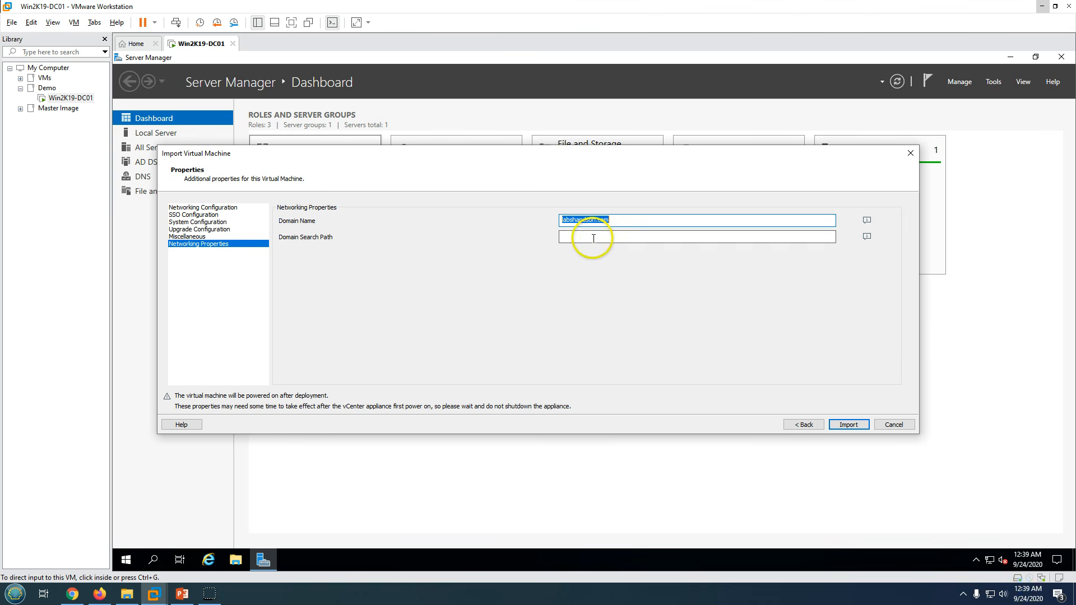
key("ctrl+v")
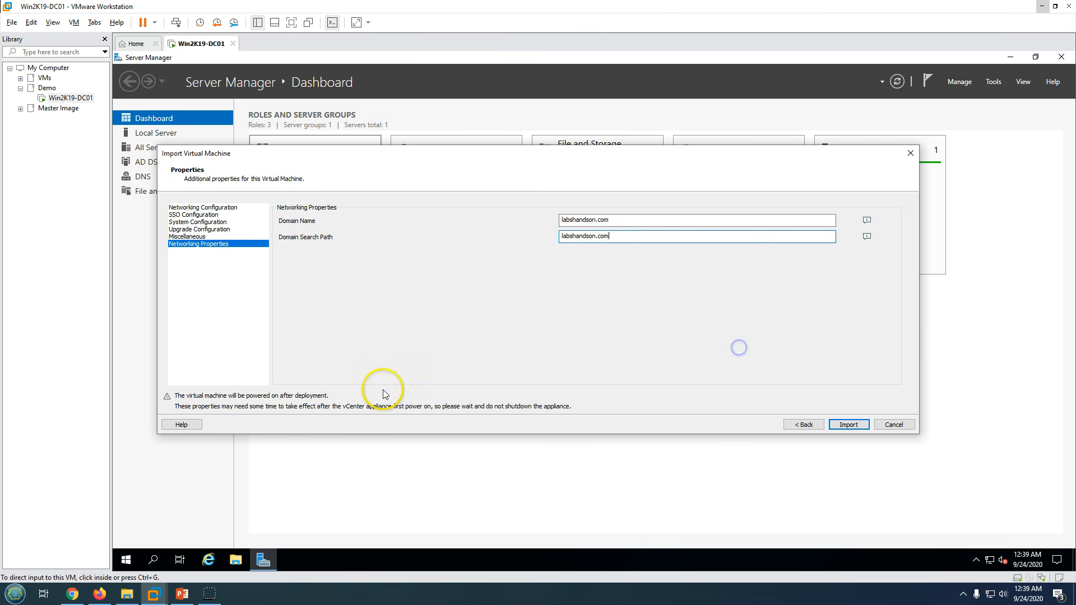
- Import the INVCSA70 appliance and wait for it to finish, briefly viewing the title slide
left_click(851, 425)
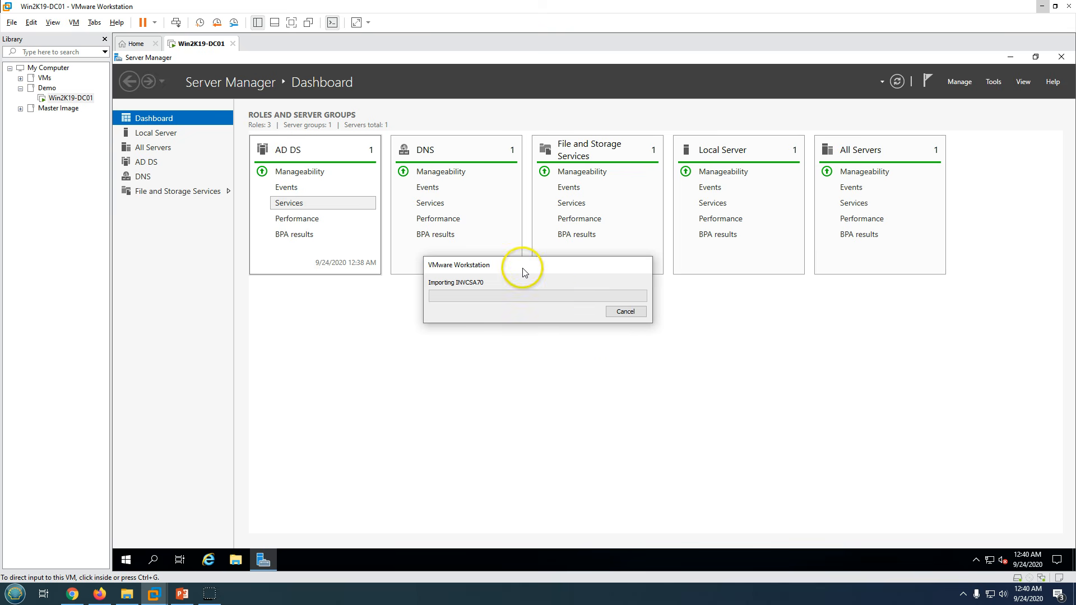
left_click_drag(519, 266, 579, 347)
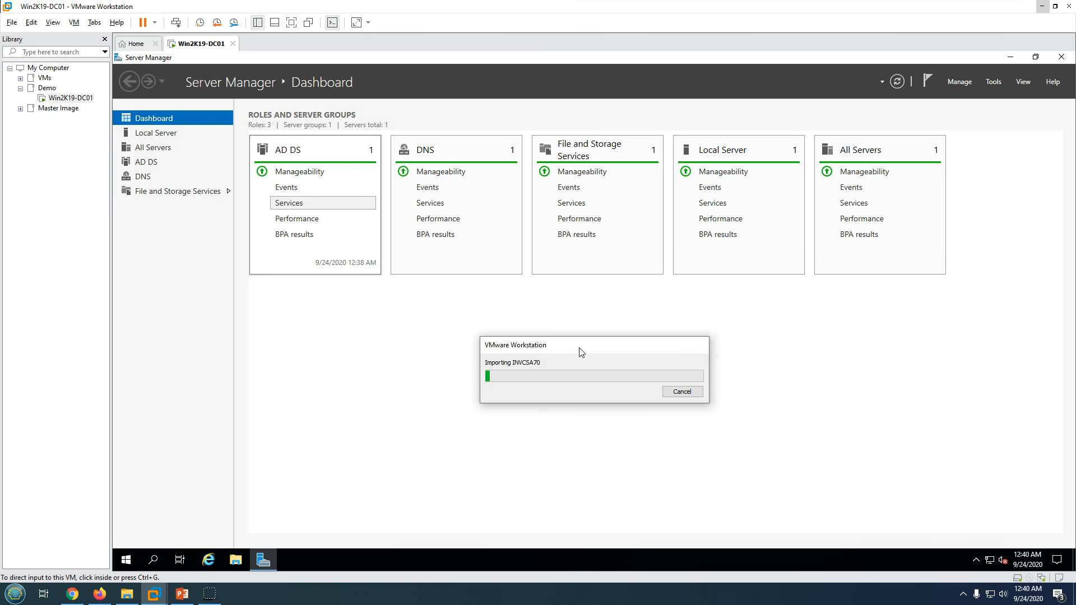
left_click_drag(581, 352, 550, 330)
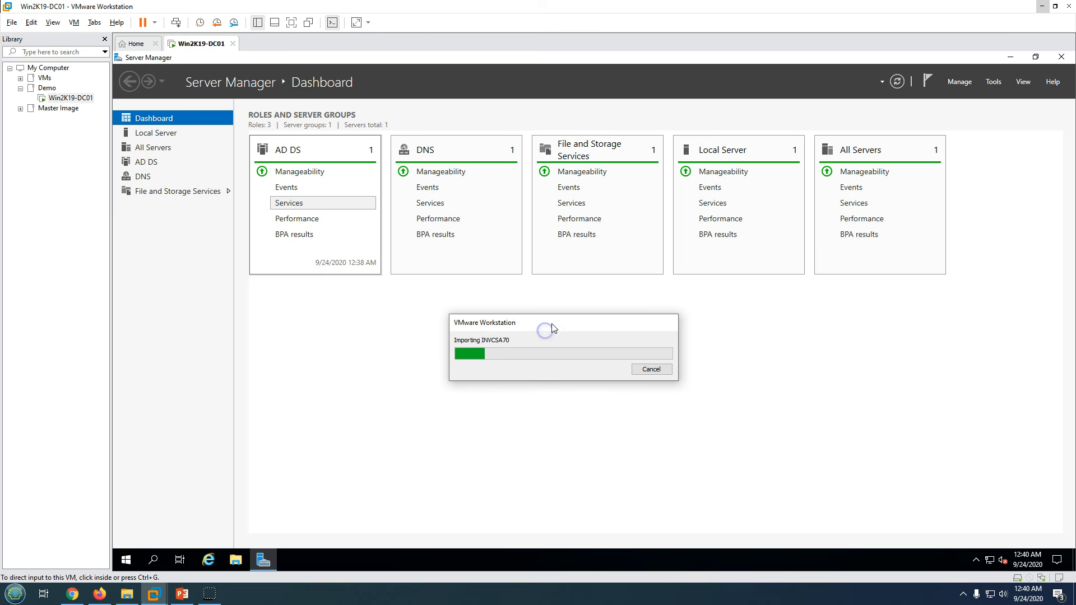
left_click_drag(552, 328, 559, 314)
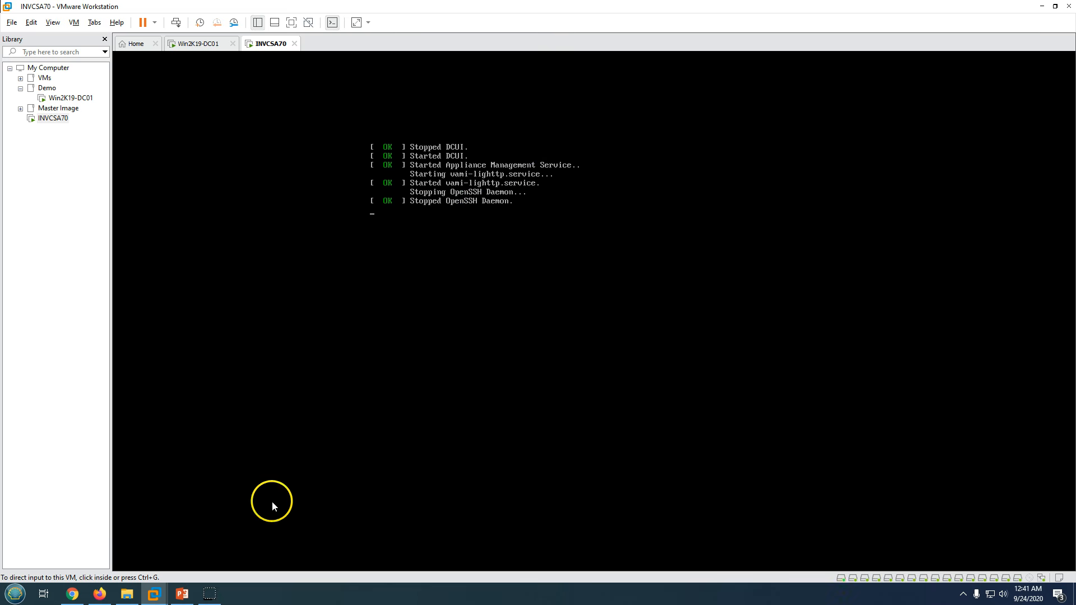
left_click(183, 594)
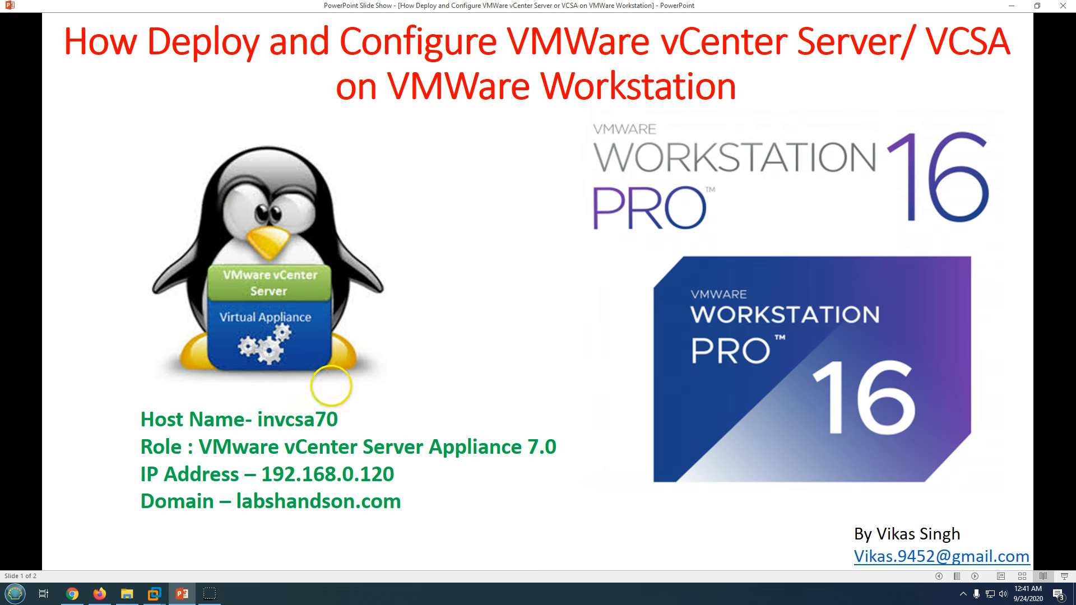
left_click(181, 595)
- On Win2K19-DC01, verify in DNS Manager that invcsa70.labshandson.com resolves to 192.168.1.120
left_click(199, 45)
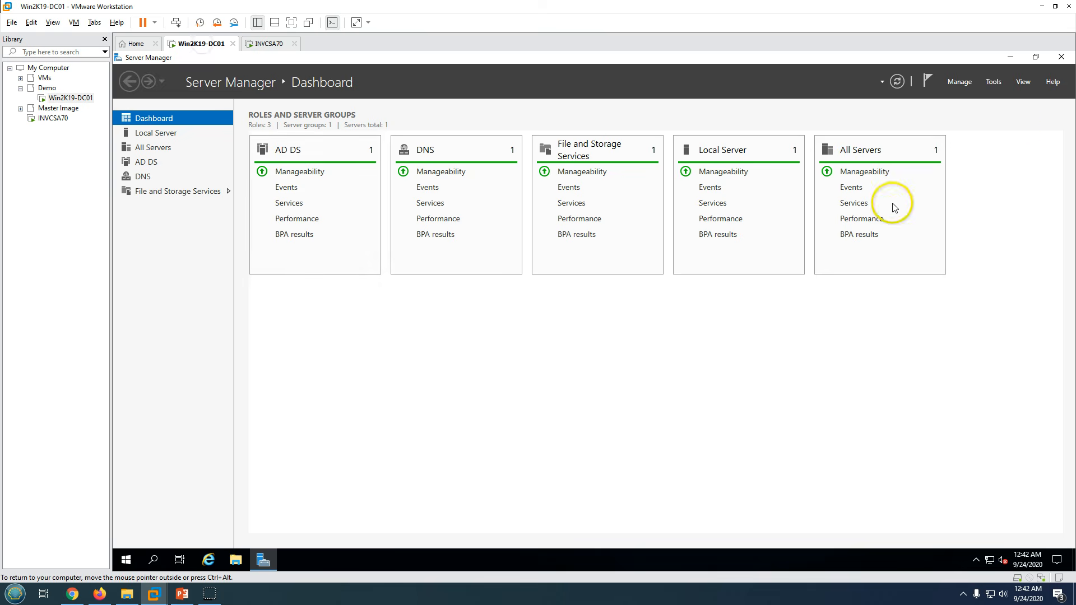
left_click(994, 82)
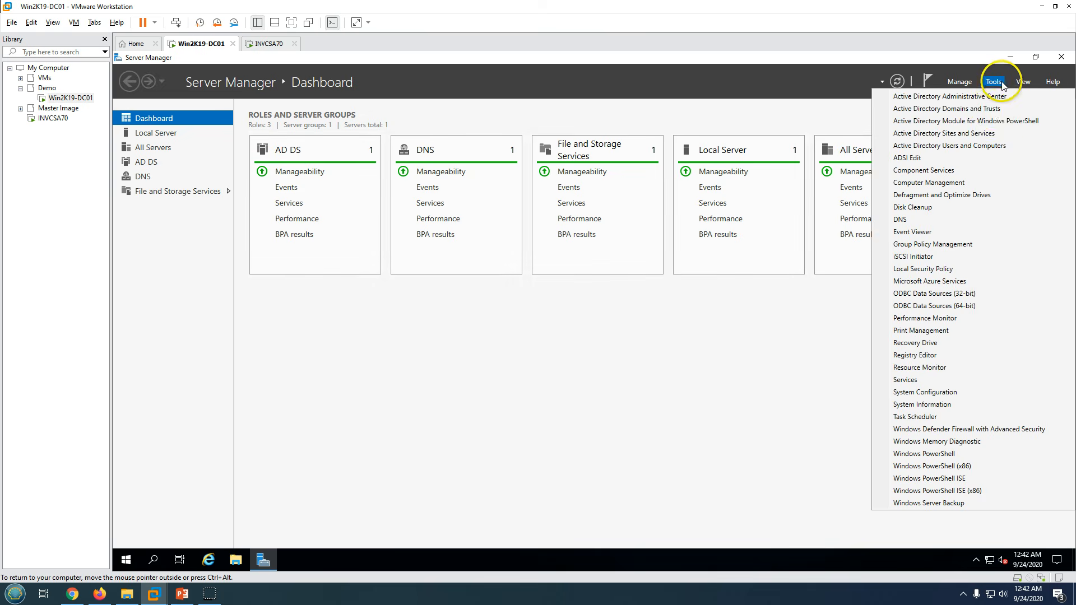
left_click(934, 218)
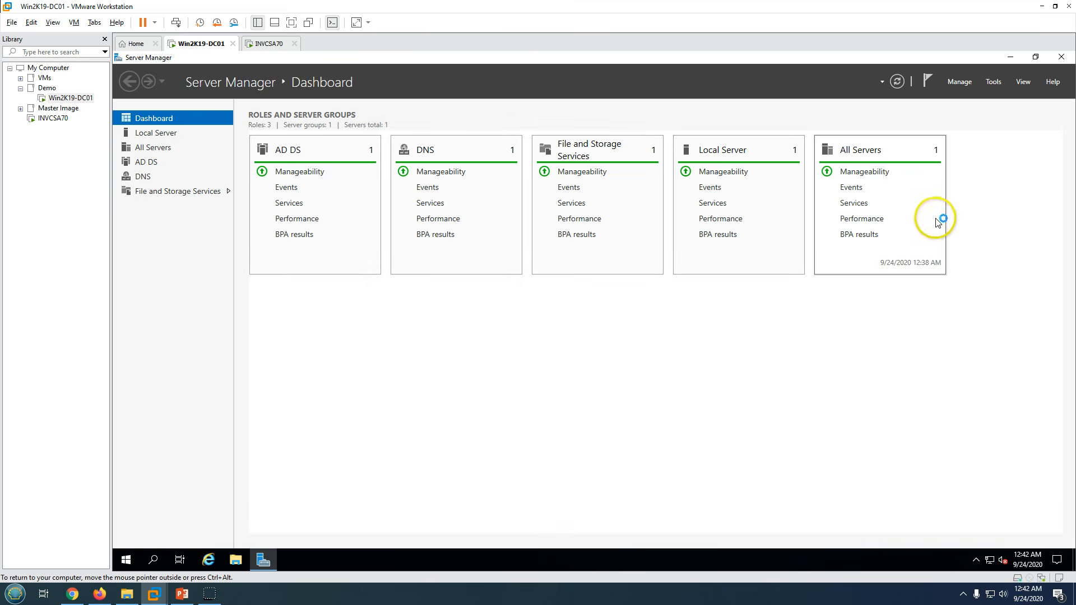
double_click(246, 124)
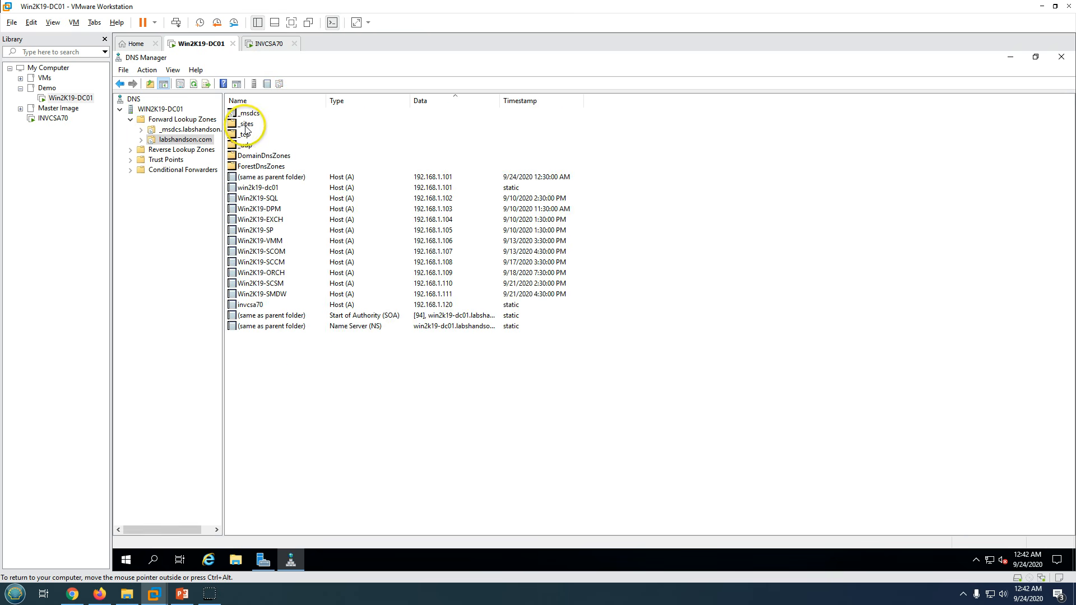
left_click(268, 306)
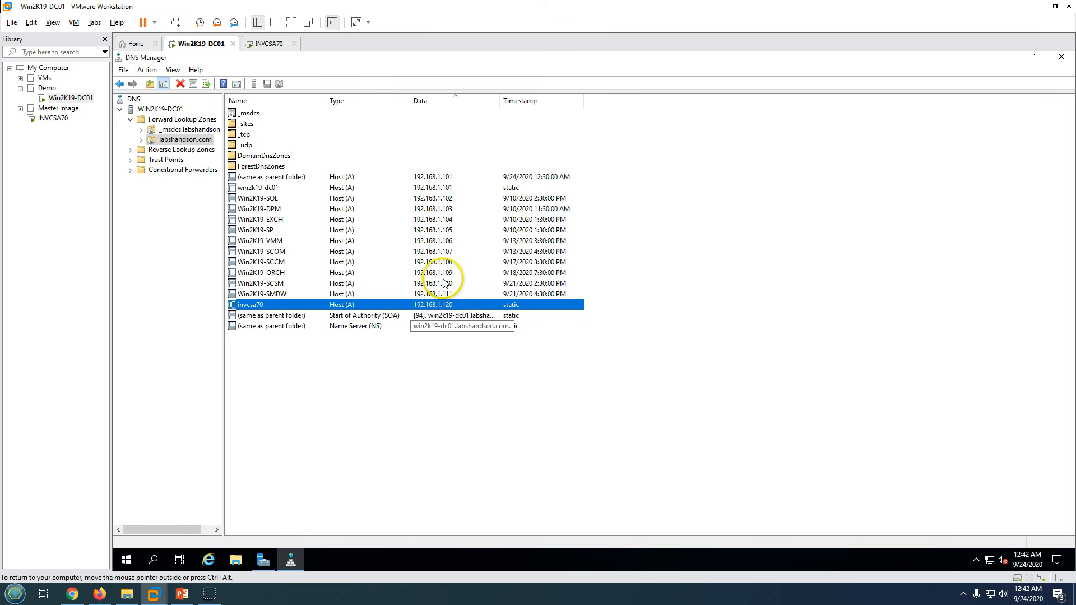
right_click(441, 359)
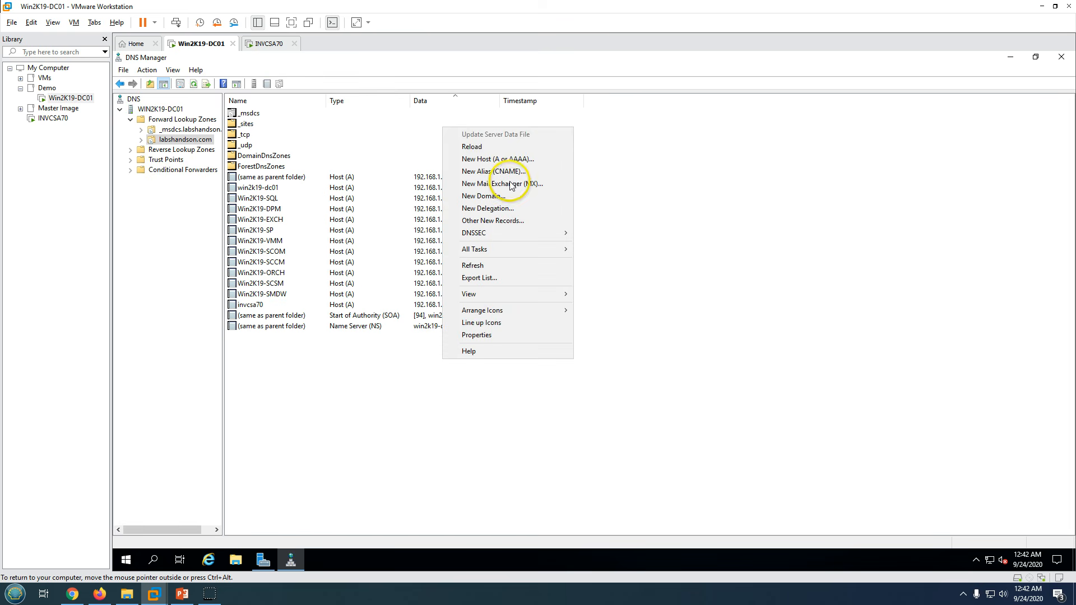
left_click(497, 160)
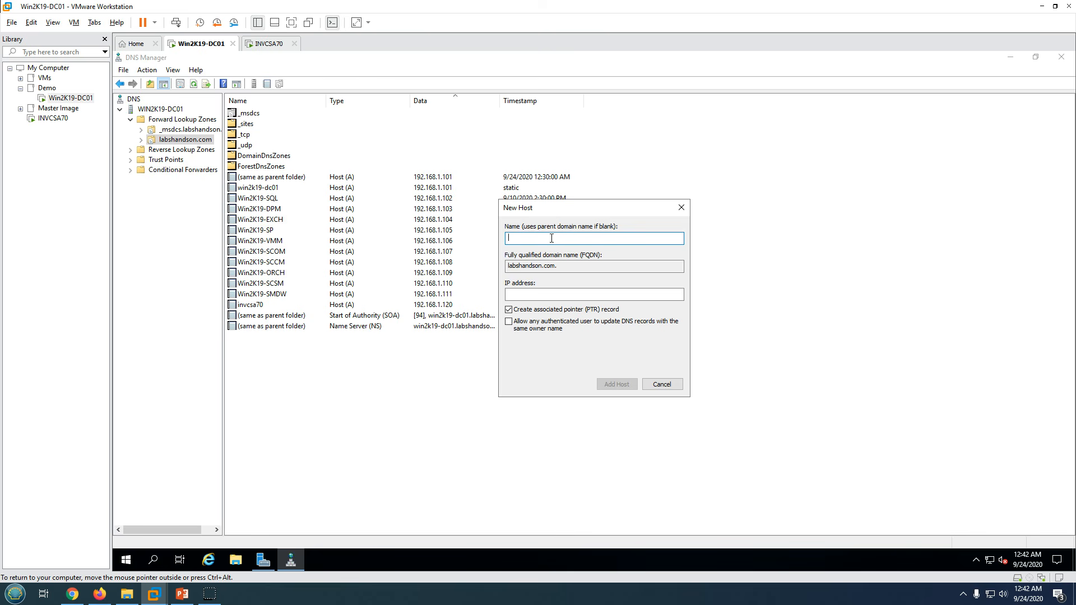
left_click(535, 294)
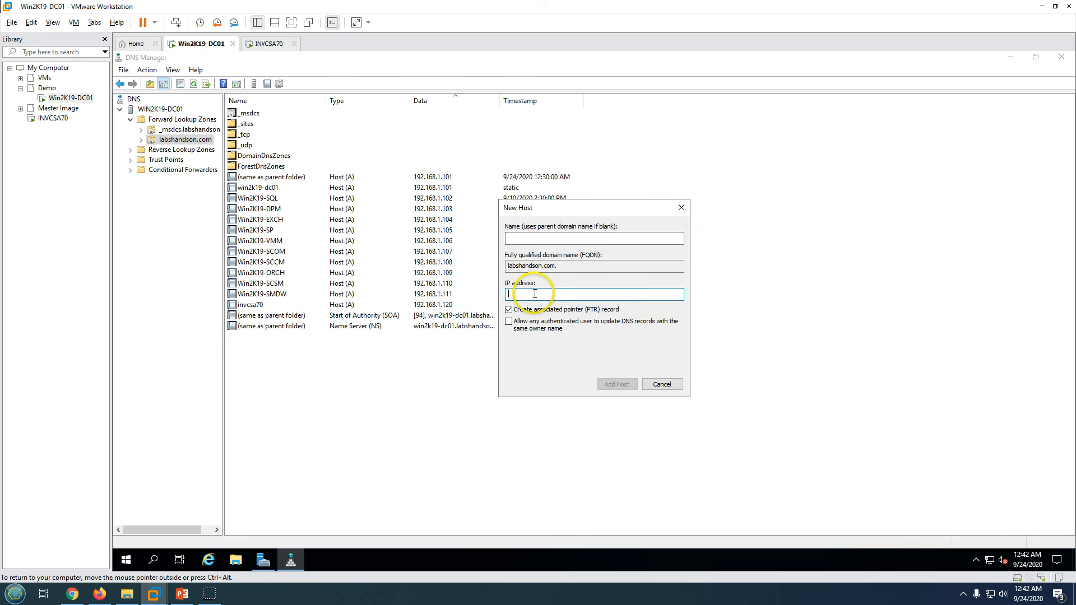
left_click(666, 385)
left_click(269, 44)
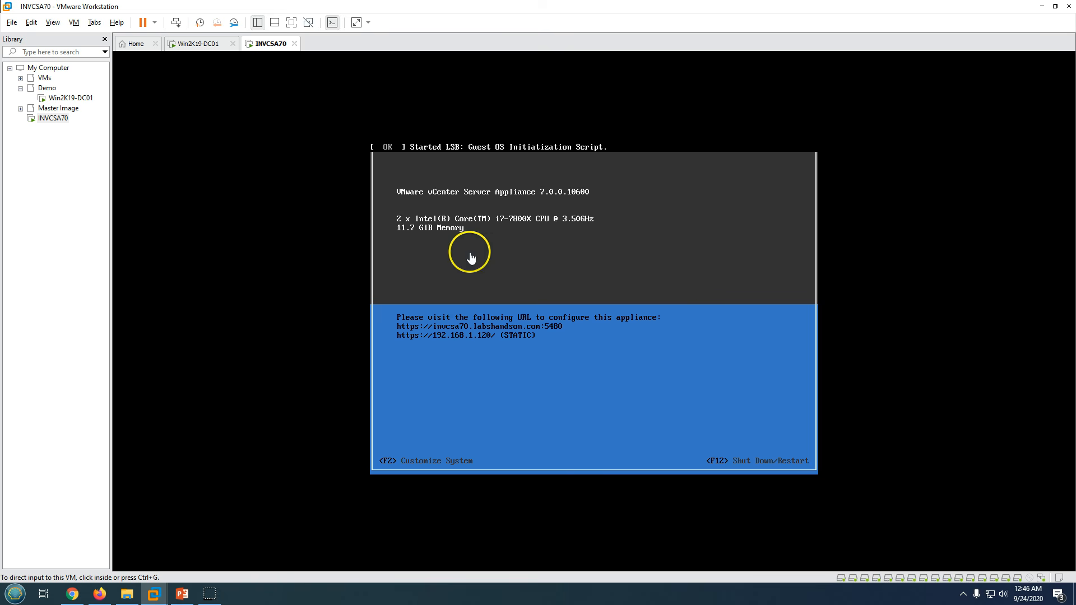
- Go back to the Win2K19-DC01 VM and bring up Server Manager's Dashboard
left_click(200, 44)
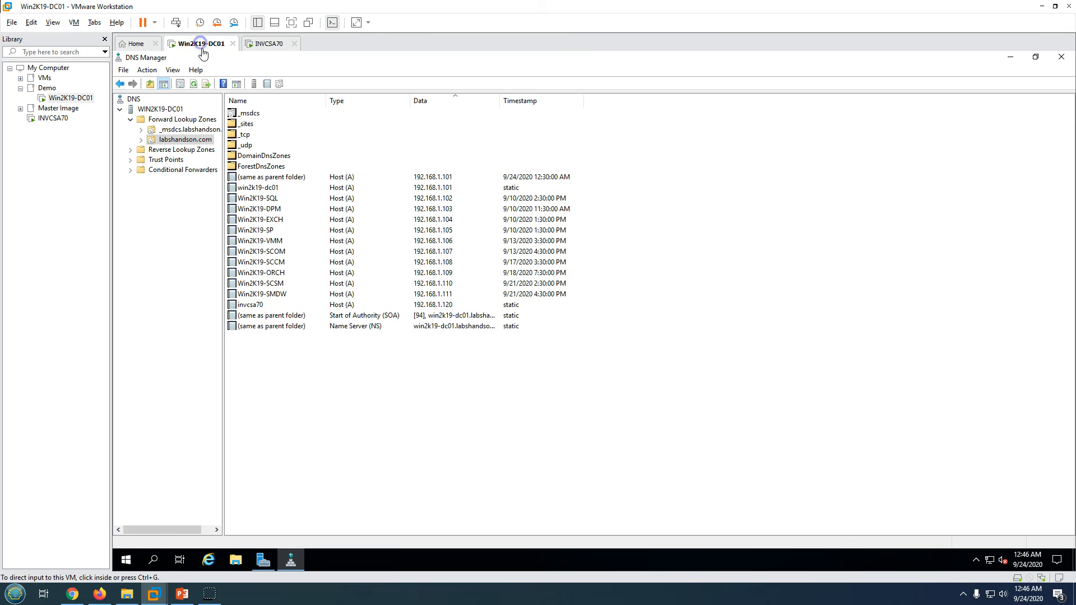
left_click(289, 557)
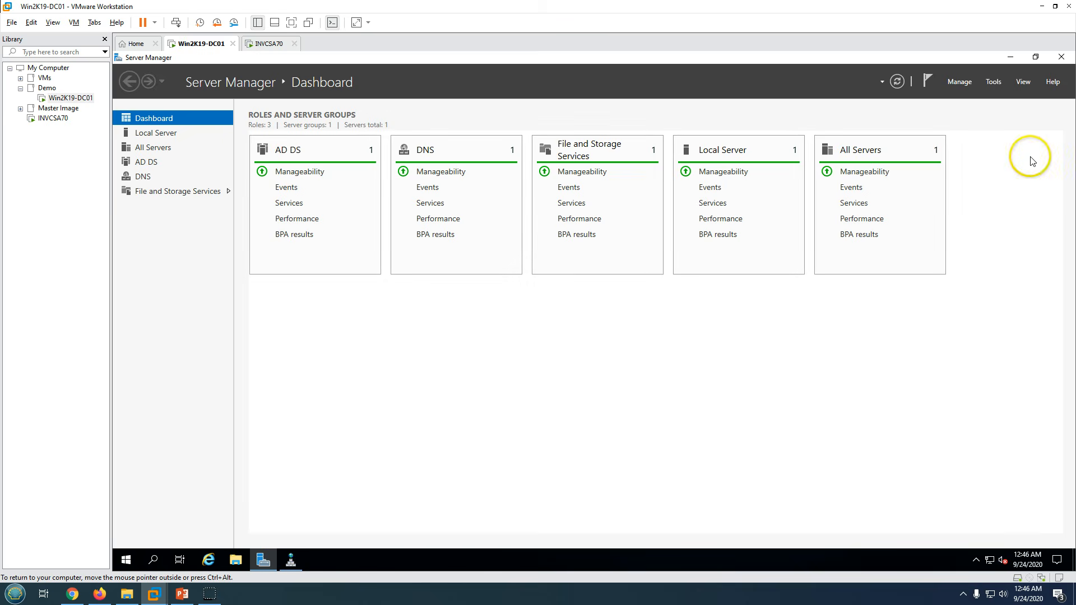
left_click(1011, 57)
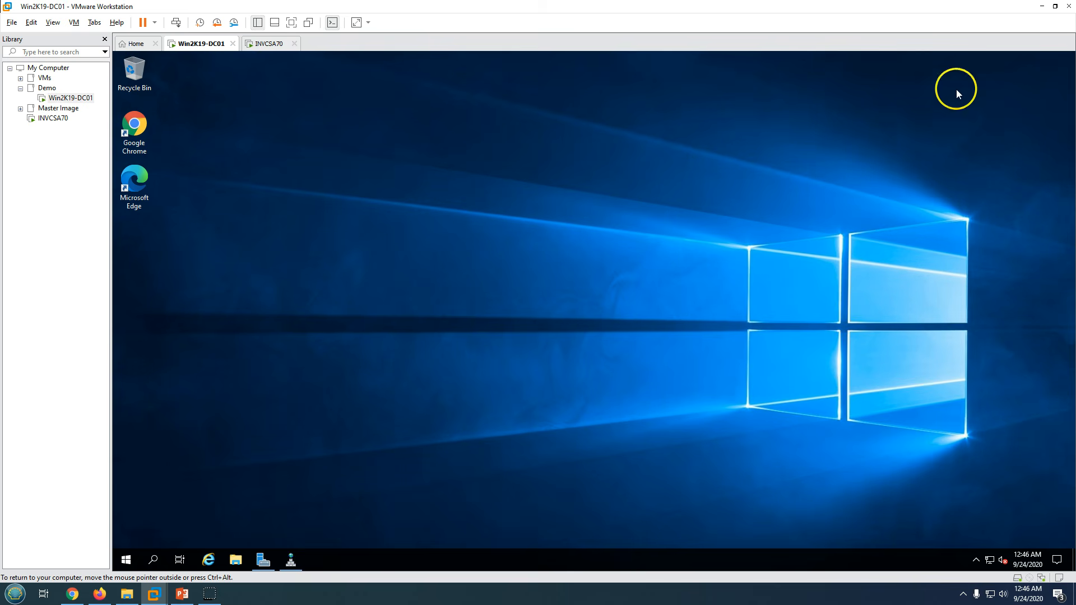
double_click(143, 129)
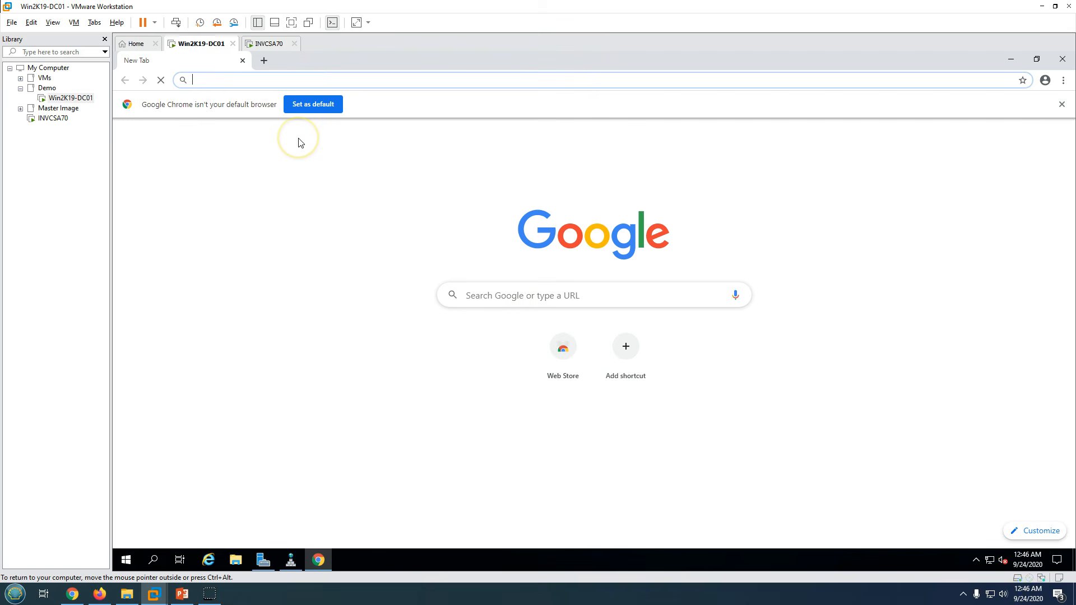
type("http")
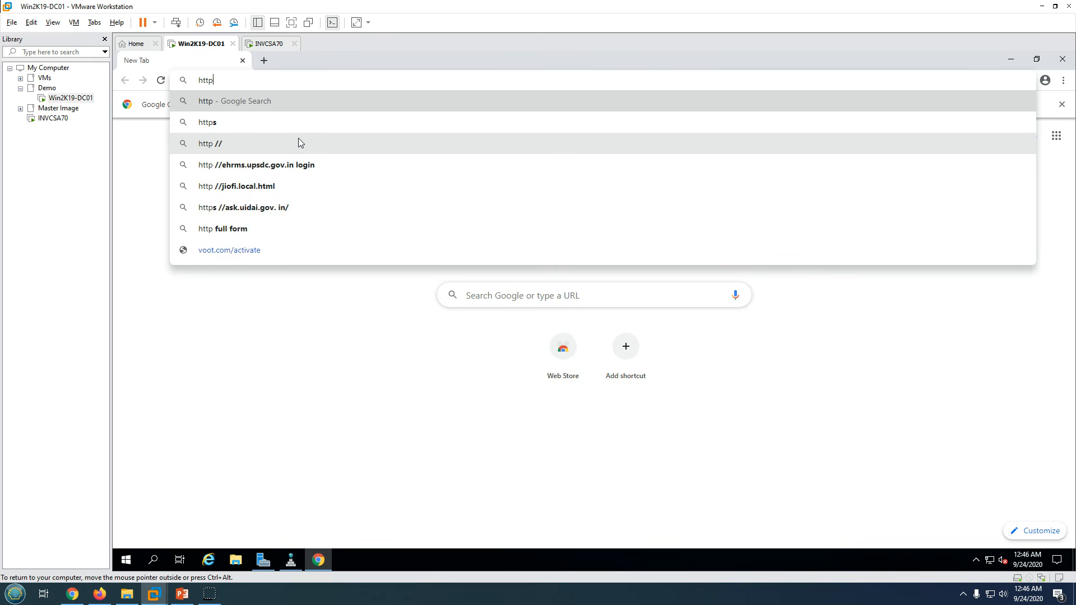
type("s:")
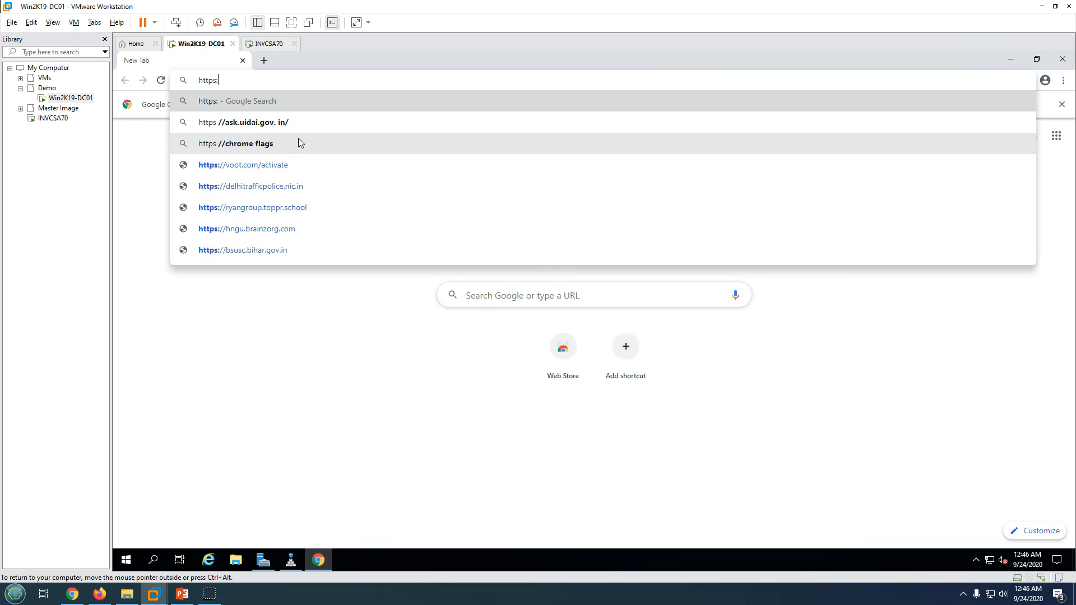
type("//invs")
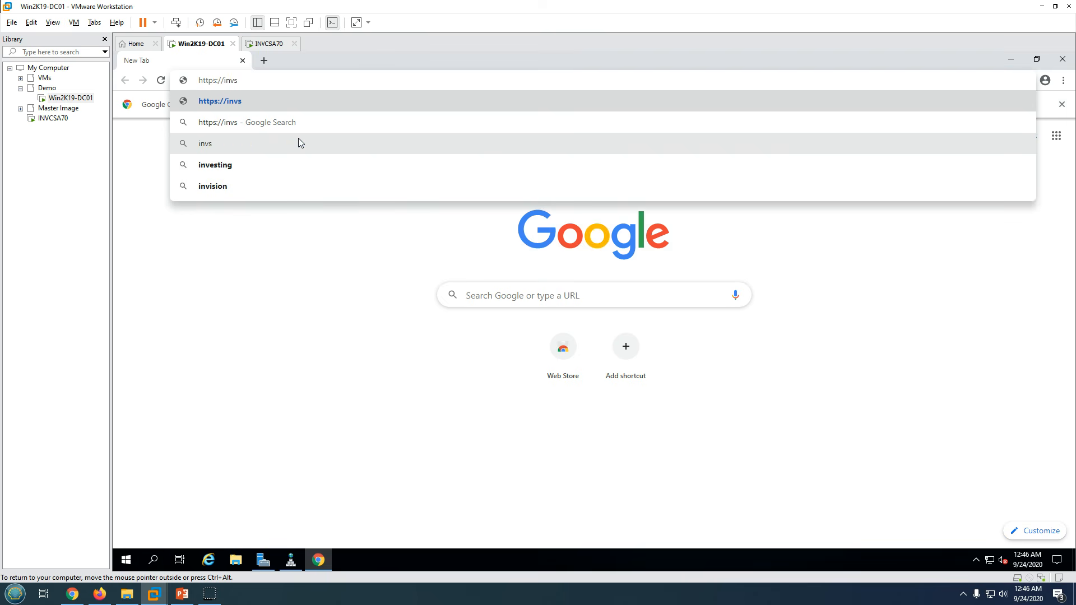
key("BackSpace")
type("csa70.")
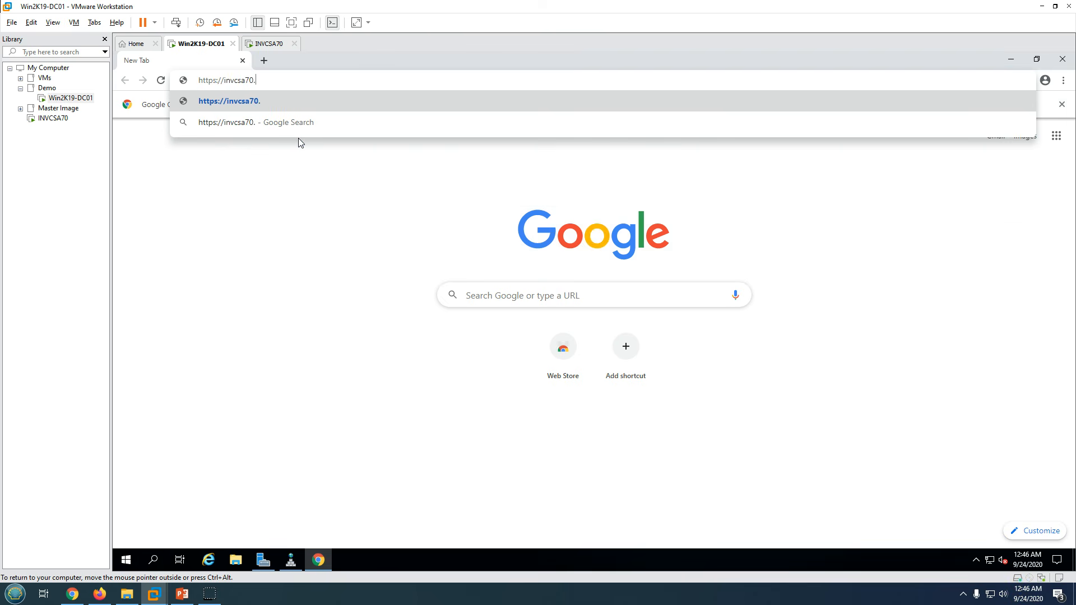
type("labshandson")
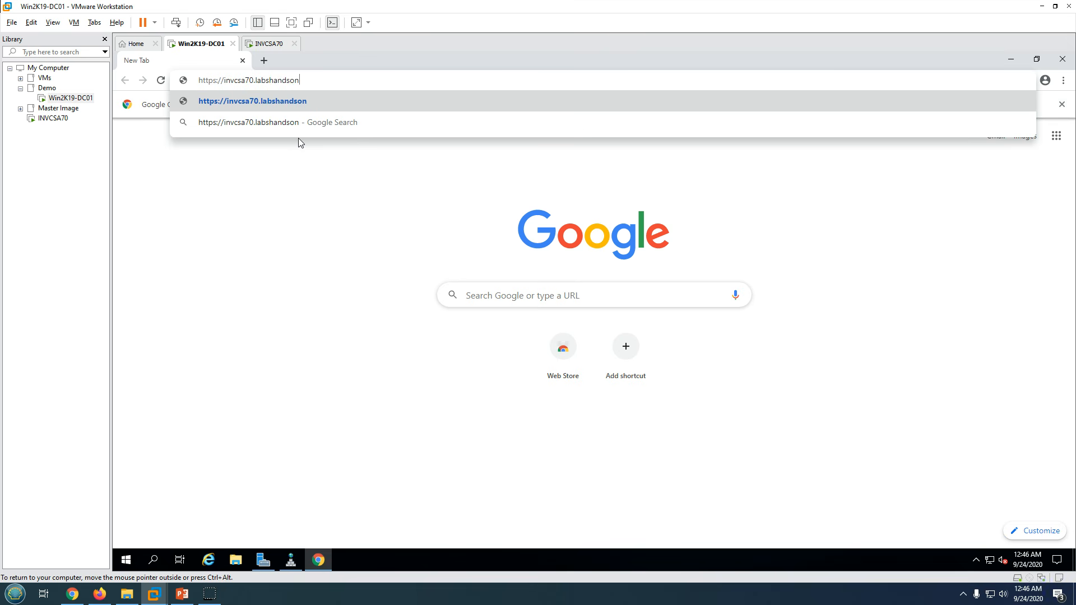
type(".com:54")
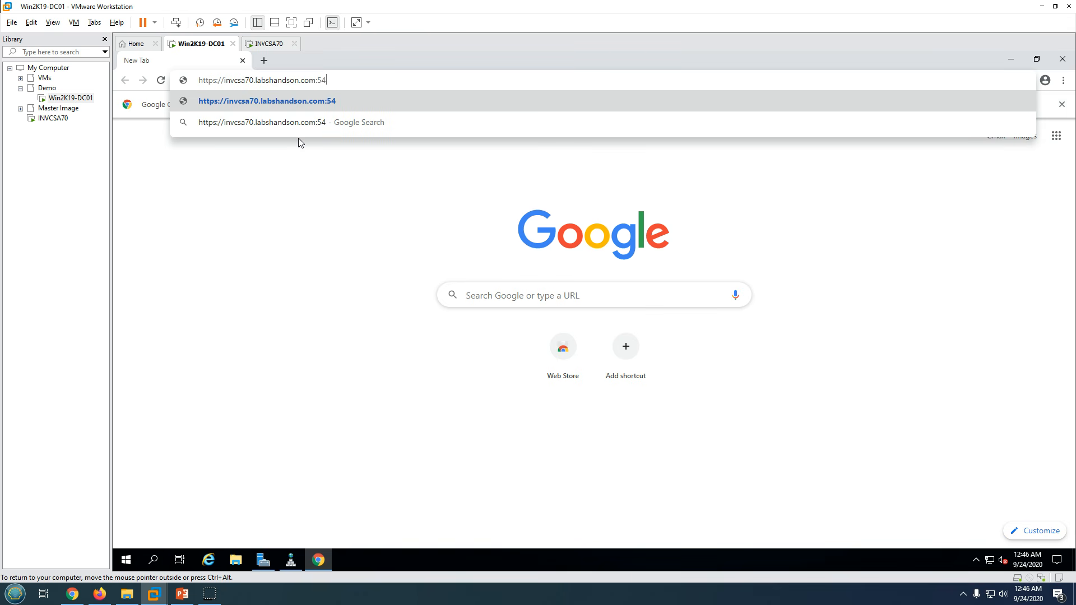
type("80")
key("Return")
left_click(448, 372)
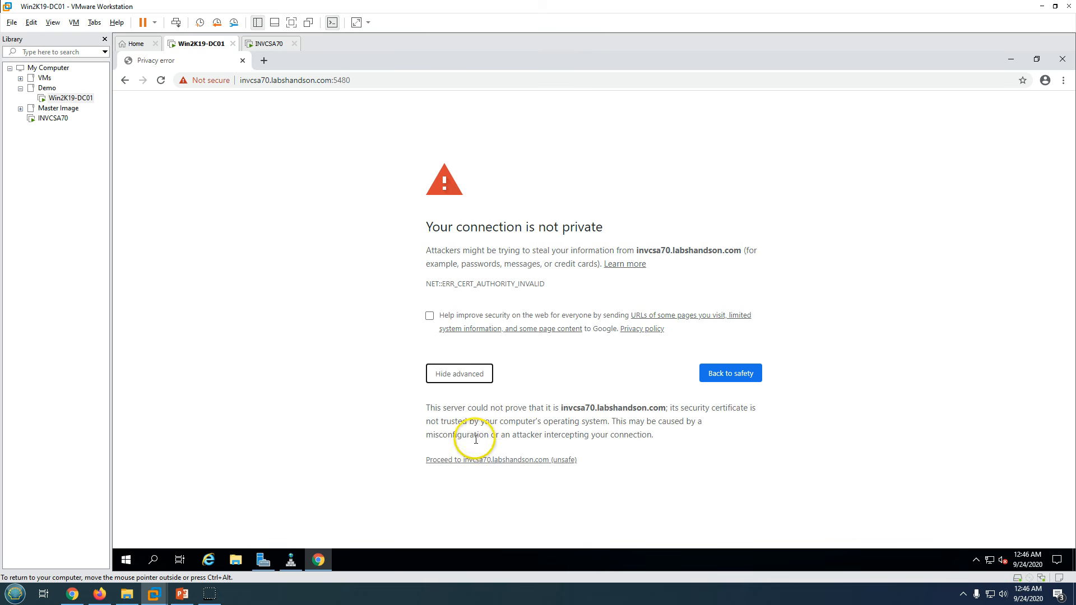
left_click(489, 461)
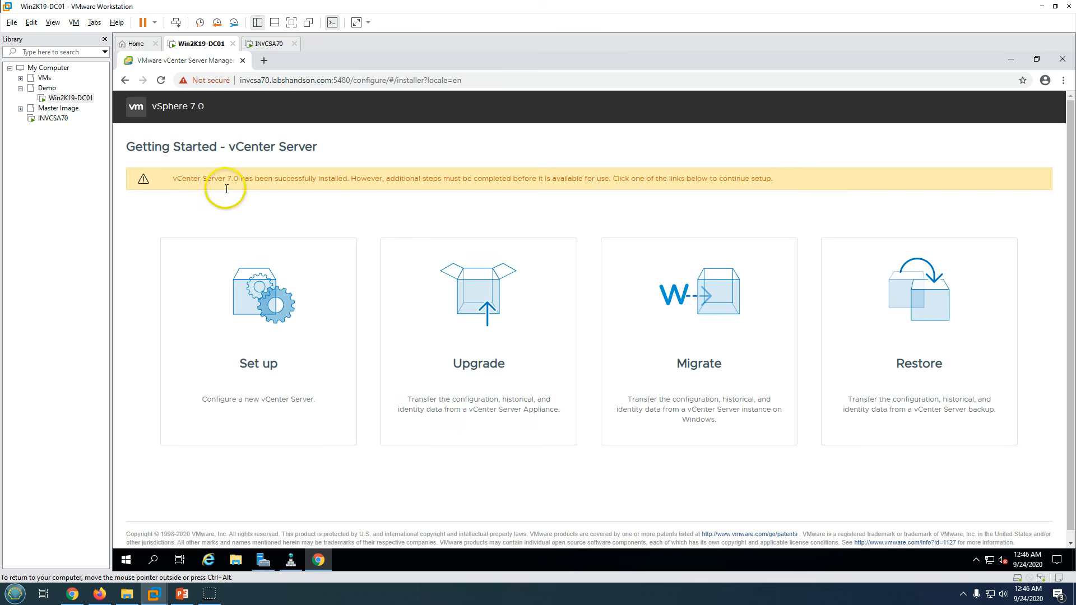
- Choose Set up and log in to the appliance as root with its password
left_click_drag(184, 179, 654, 181)
left_click(506, 200)
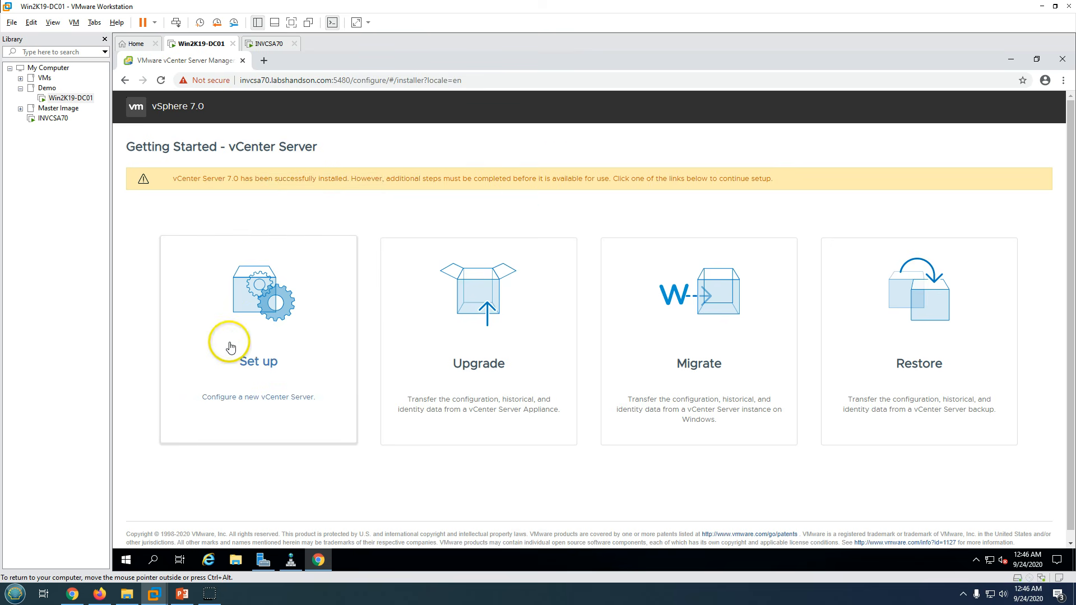
left_click(266, 324)
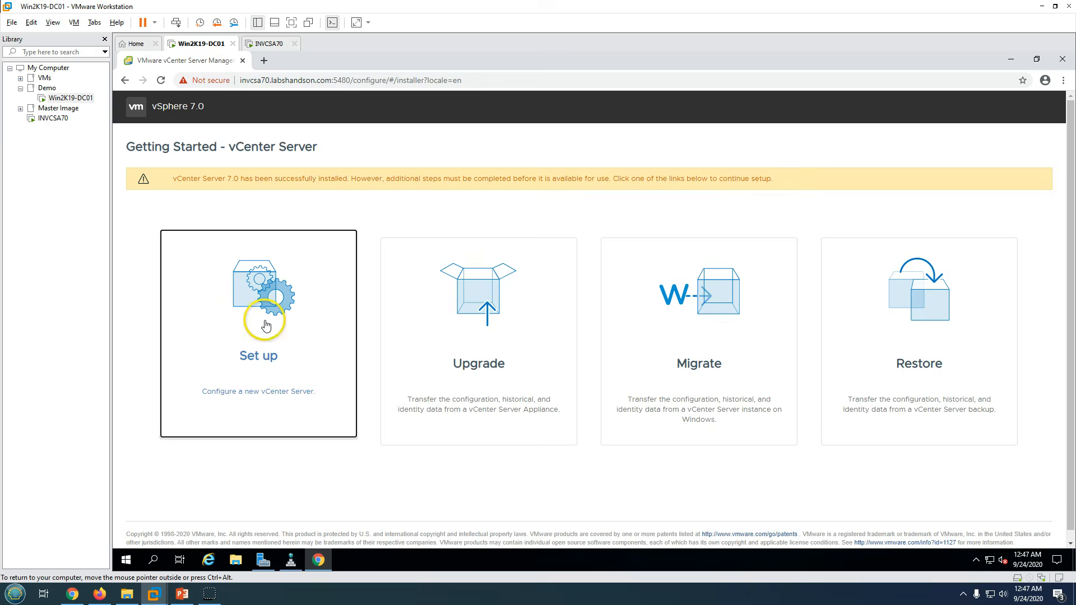
left_click(577, 311)
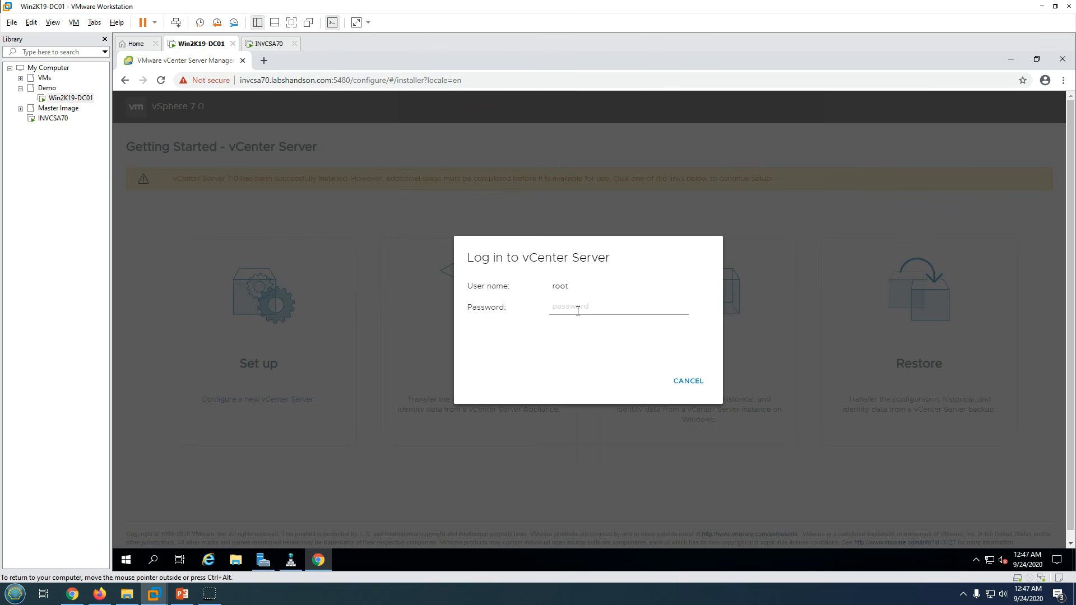
type("V")
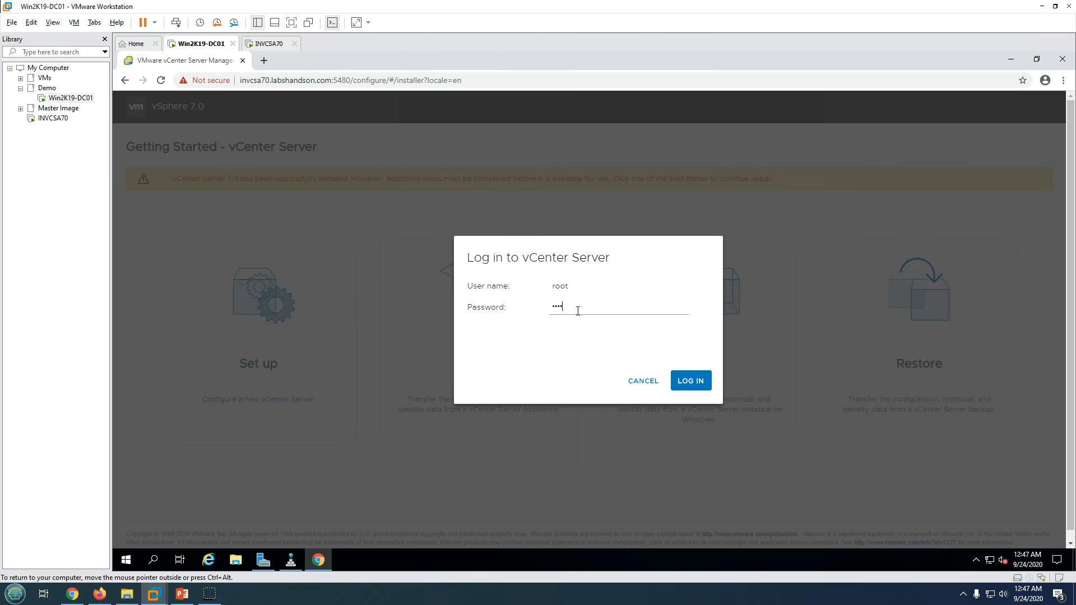
key("BackSpace")
key("BackSpace")
key("BackSpace")
key("BackSpace")
key("BackSpace")
key("BackSpace")
key("BackSpace")
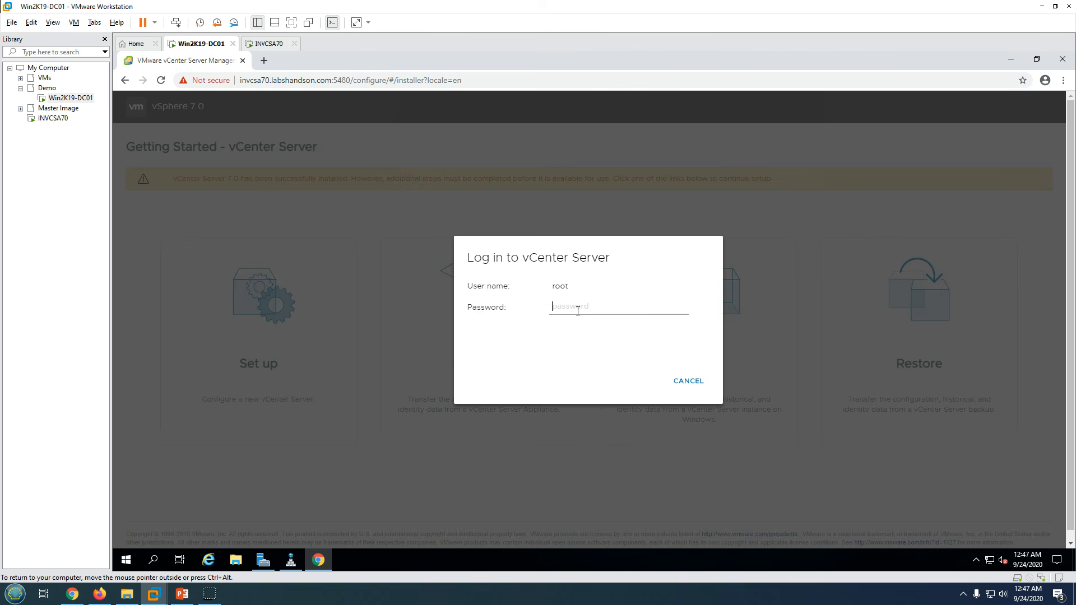
type("V")
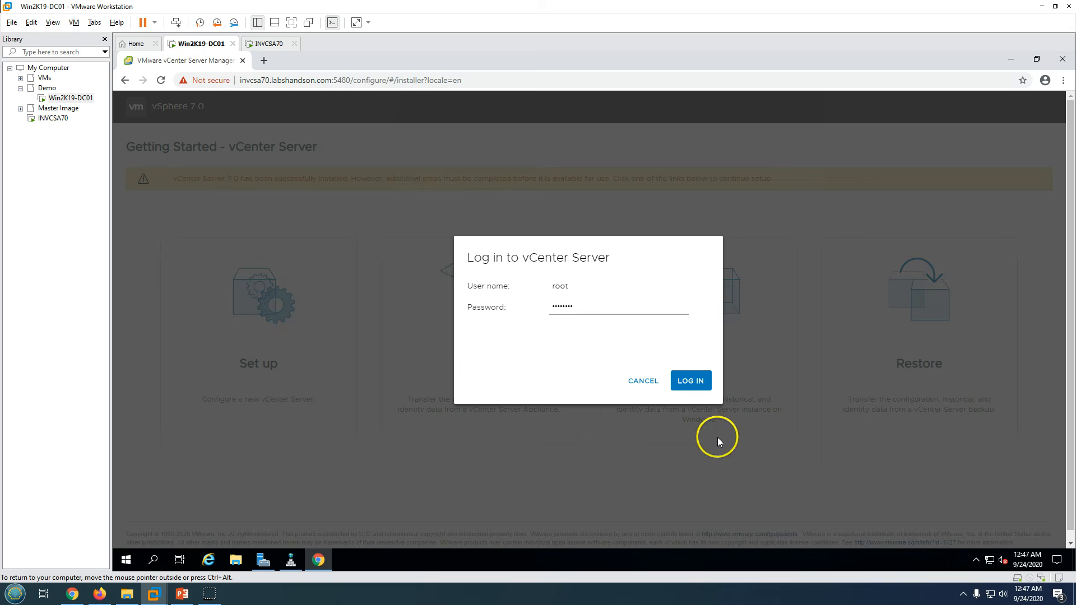
left_click(694, 379)
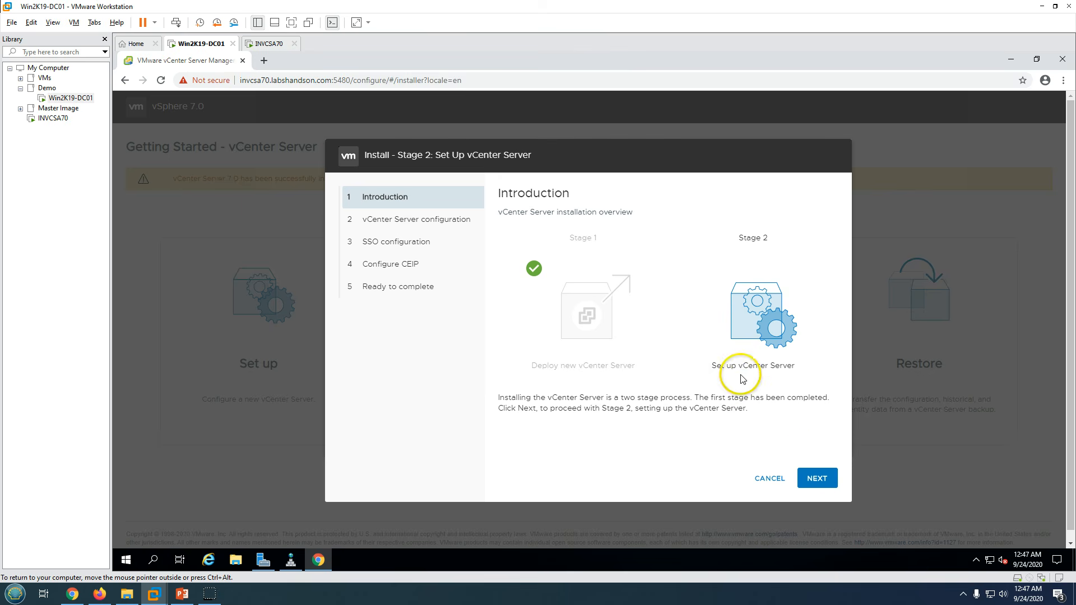
- Move to the network configuration page and add 192.168.1.1 as the alternate DNS server
left_click(823, 480)
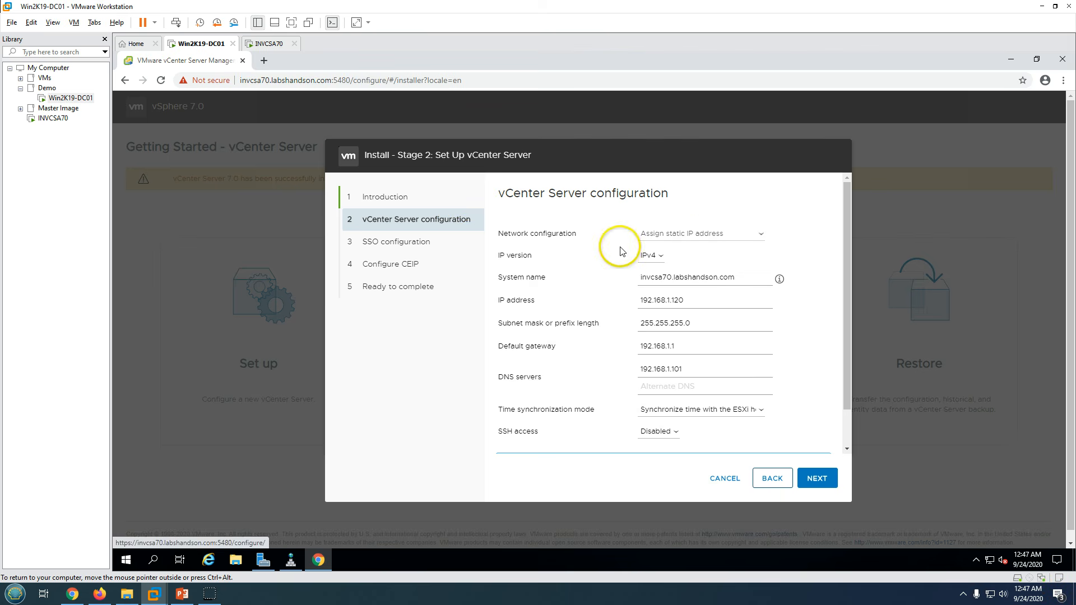
scroll(685, 343, "down", 1)
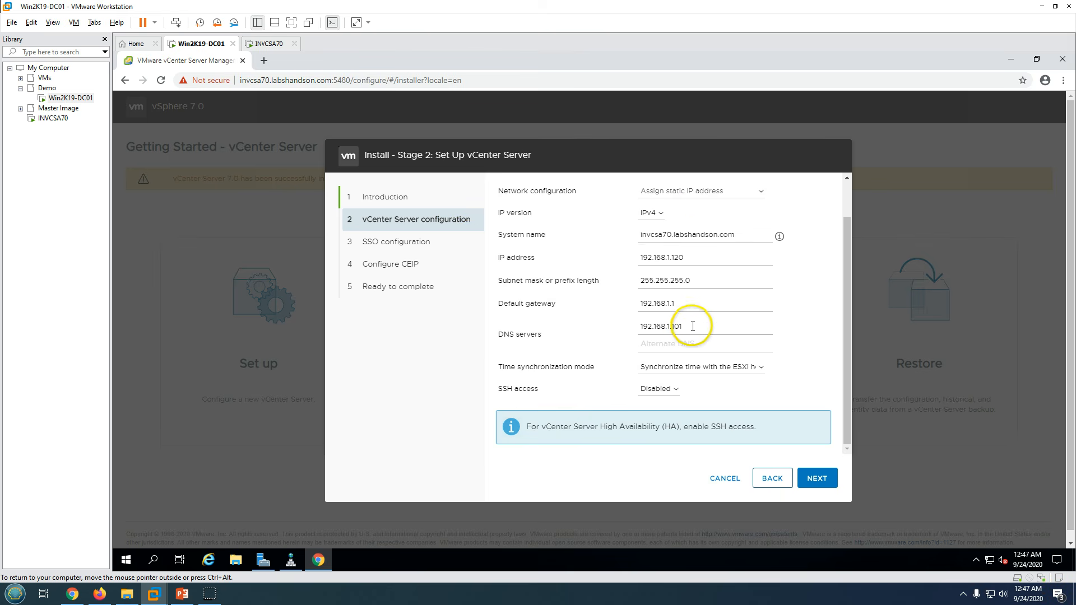
scroll(706, 357, "up", 1)
scroll(700, 361, "down", 1)
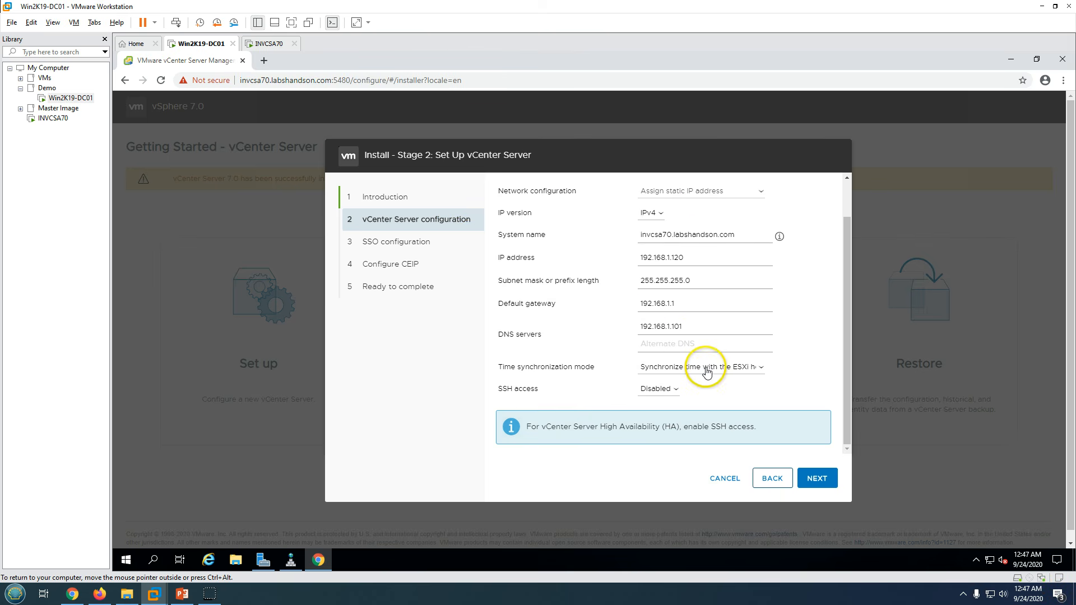
left_click(661, 343)
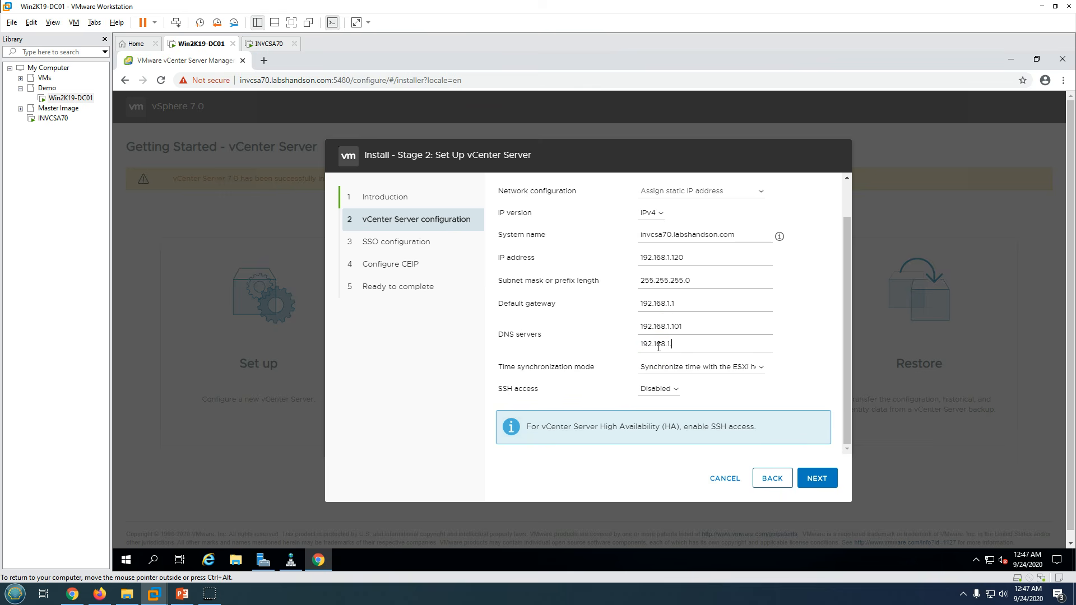
- Set time synchronization to NTP servers using 192.168.1.101, then save the settings
left_click(660, 367)
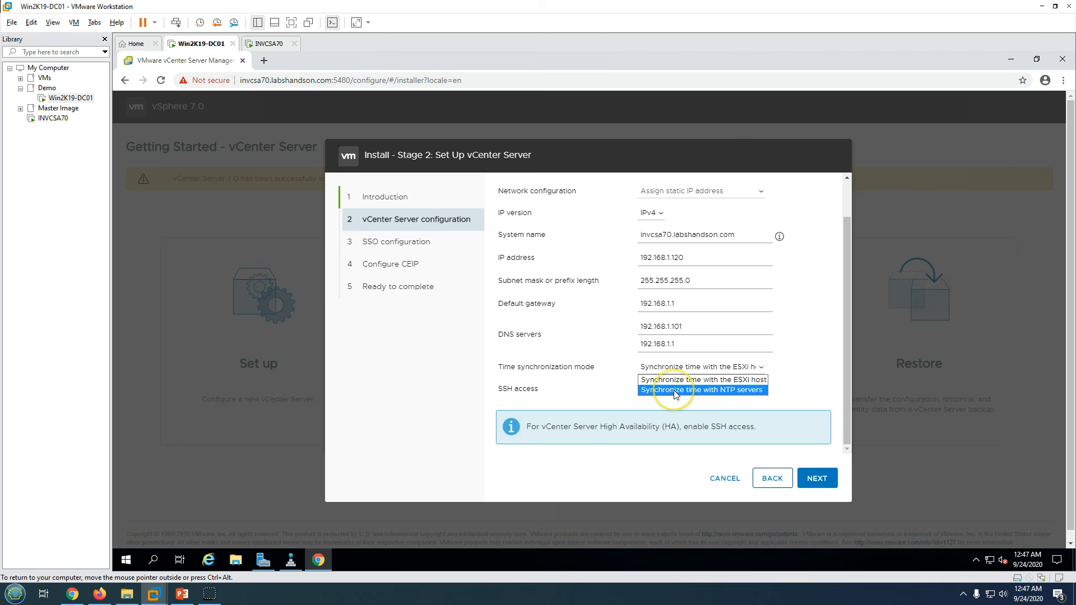
left_click(676, 391)
type("192.168.1.101")
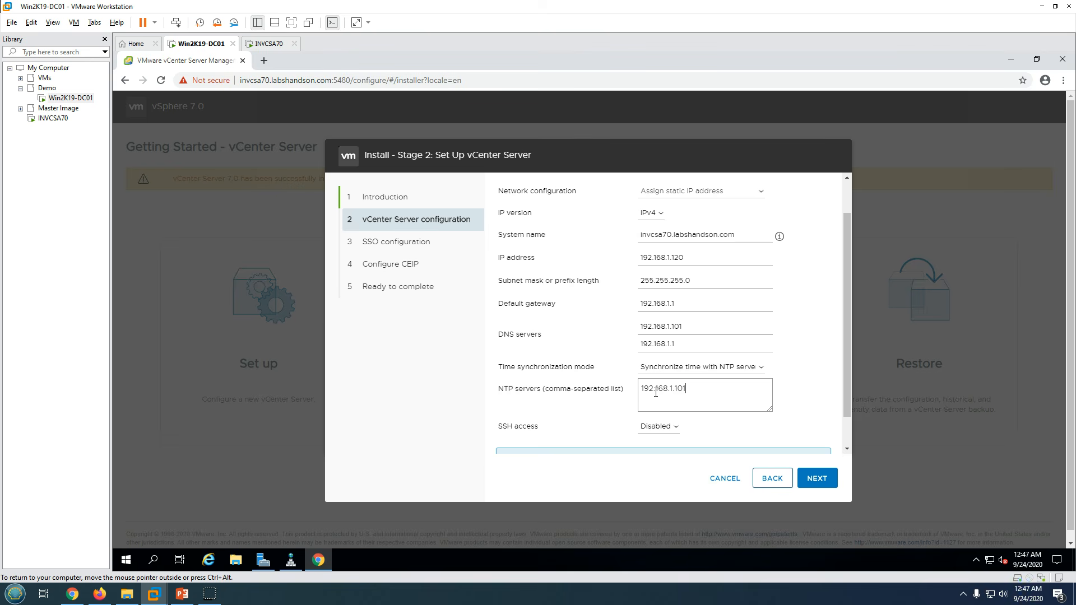
scroll(661, 397, "down", 1)
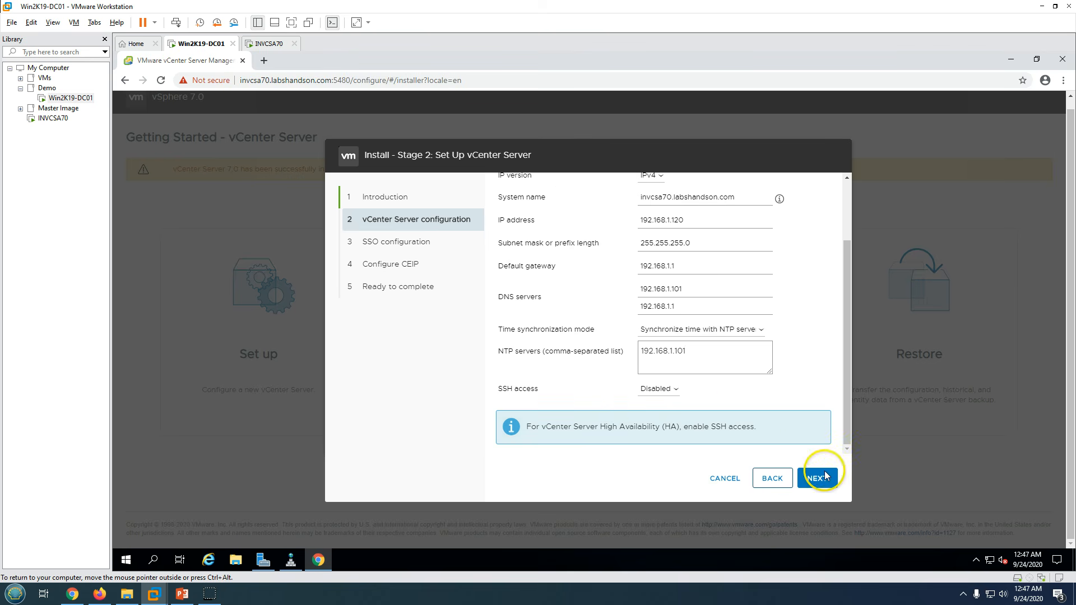
scroll(798, 387, "up", 2)
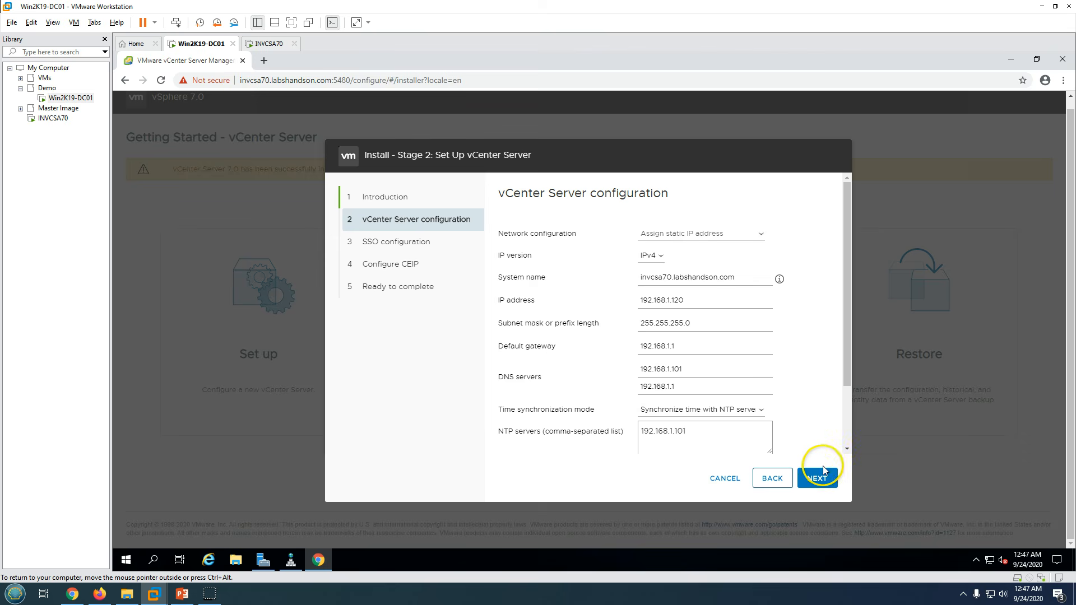
left_click_drag(757, 281, 623, 284)
left_click(813, 371)
scroll(817, 403, "down", 2)
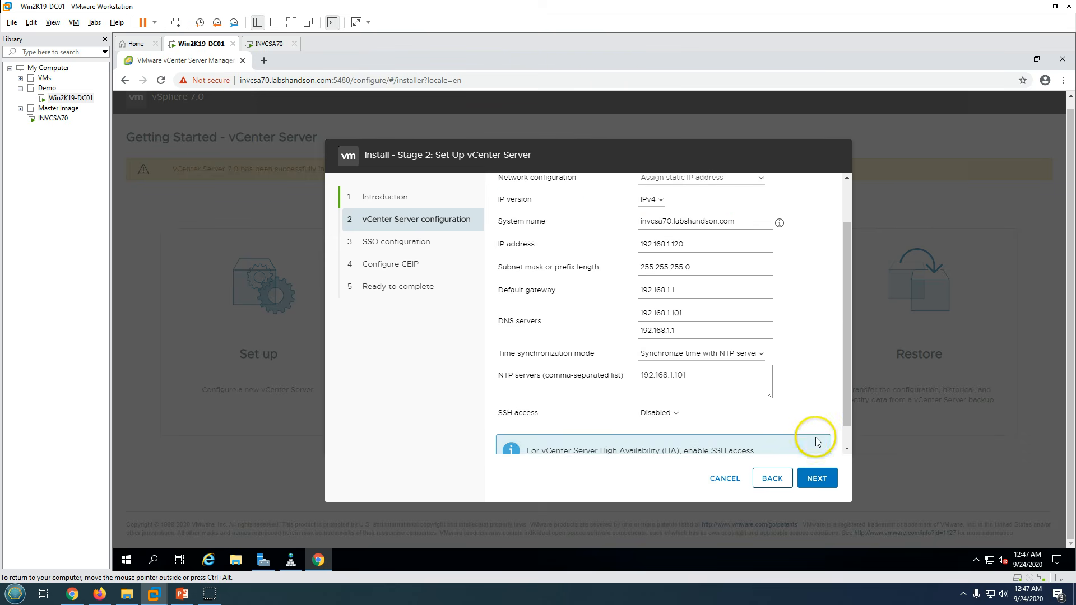
left_click(816, 480)
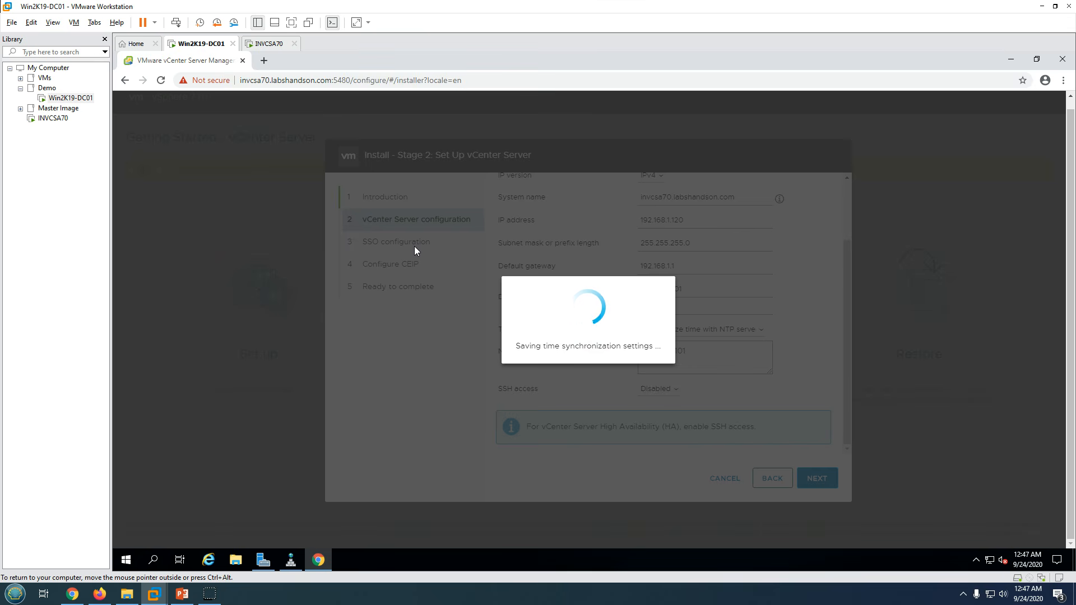
- Wait for the settings to save, briefly checking the INVCSA70 console, until SSO configuration loads
left_click(435, 269)
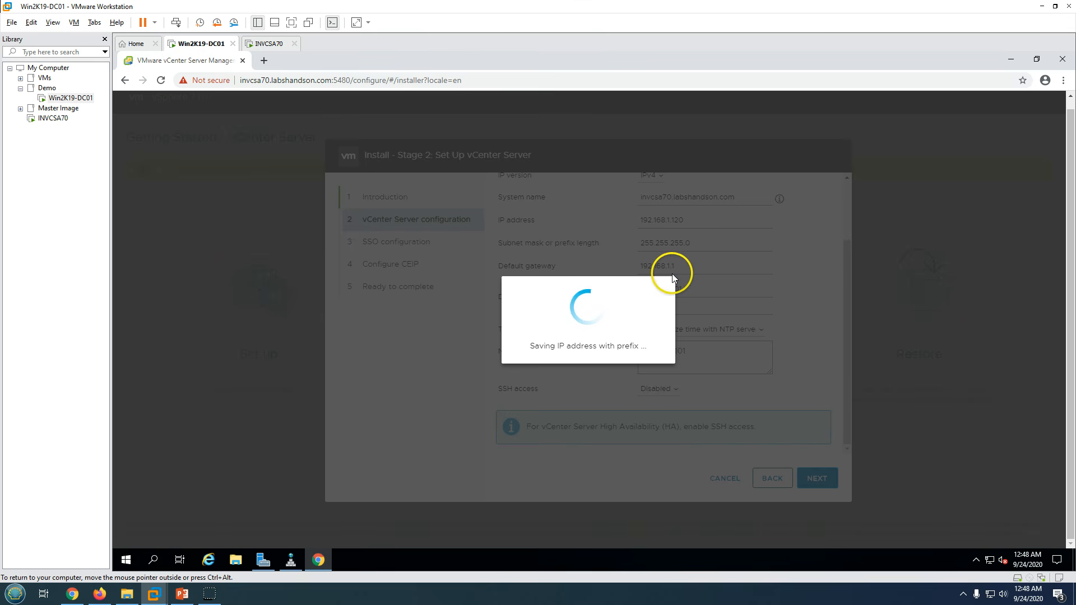
left_click(270, 48)
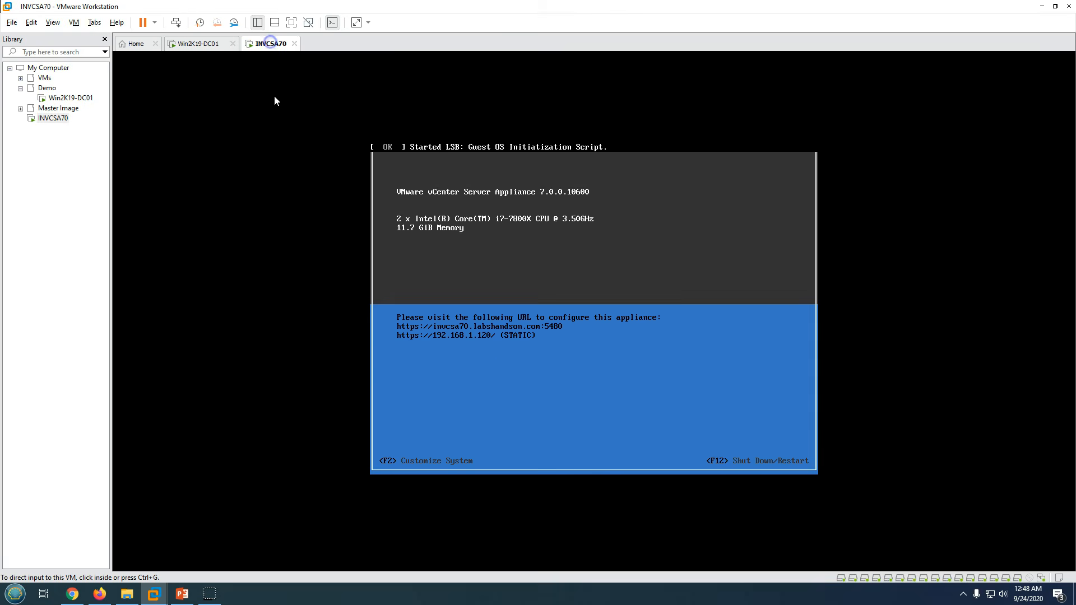
left_click(195, 46)
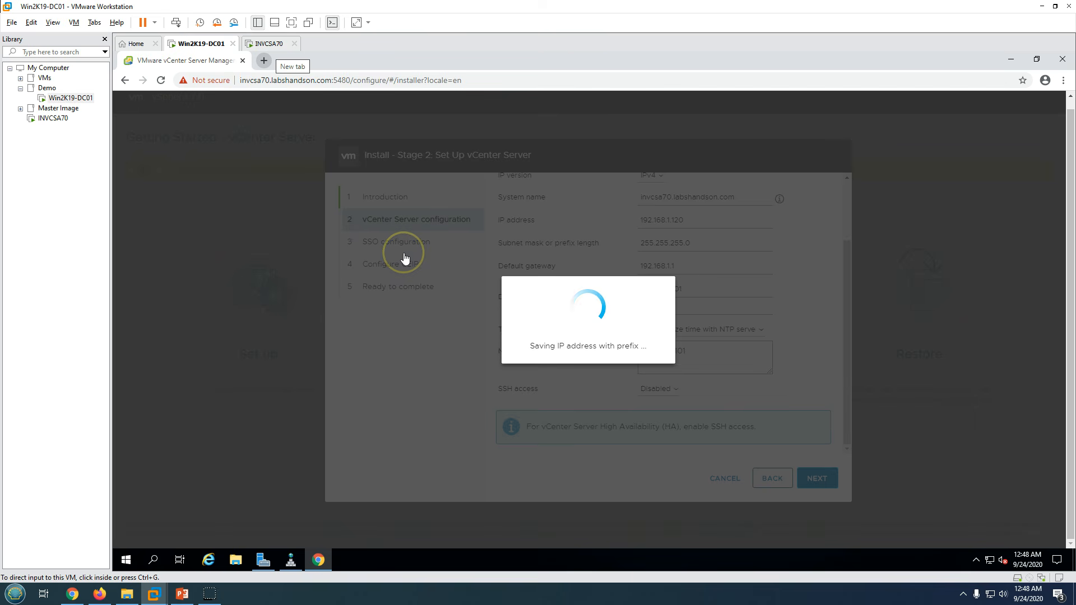
left_click(620, 293)
left_click(586, 349)
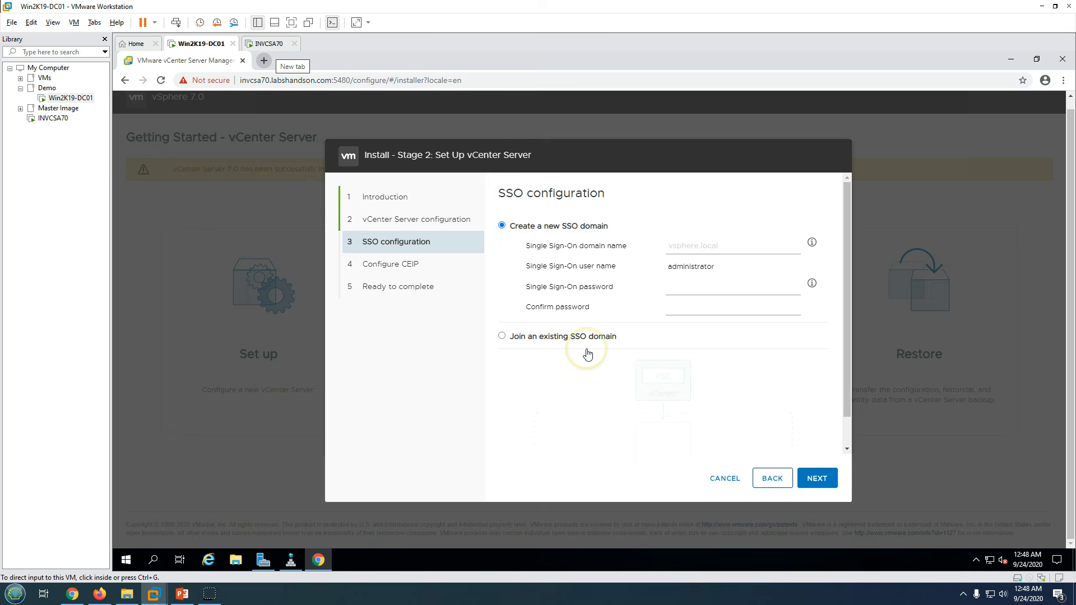
left_click(587, 349)
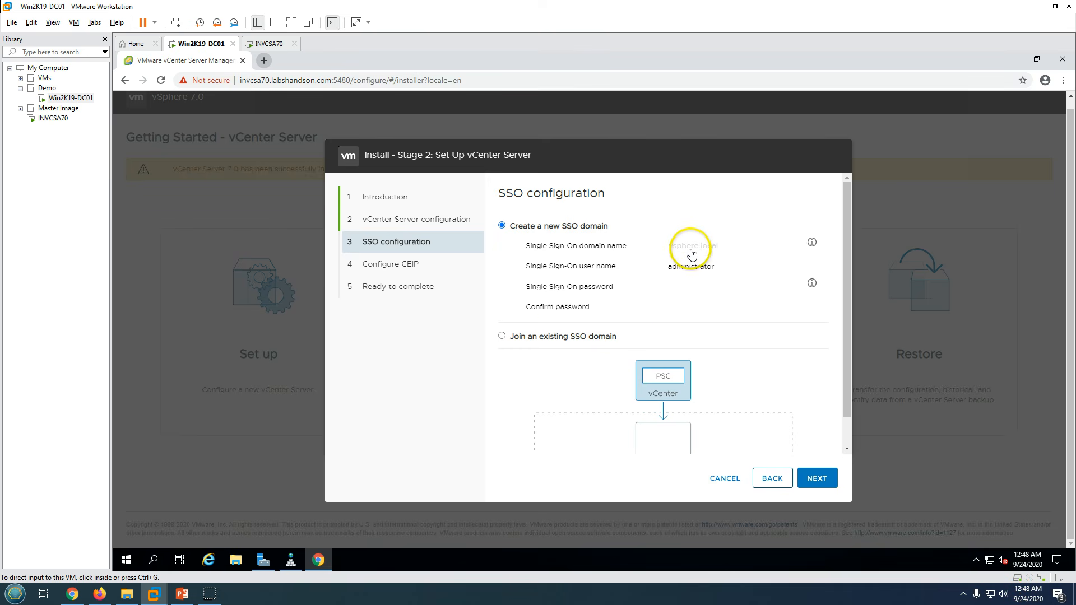
- Enter vsphere.local as the new SSO domain, type and confirm the SSO password, and continue
left_click(558, 336)
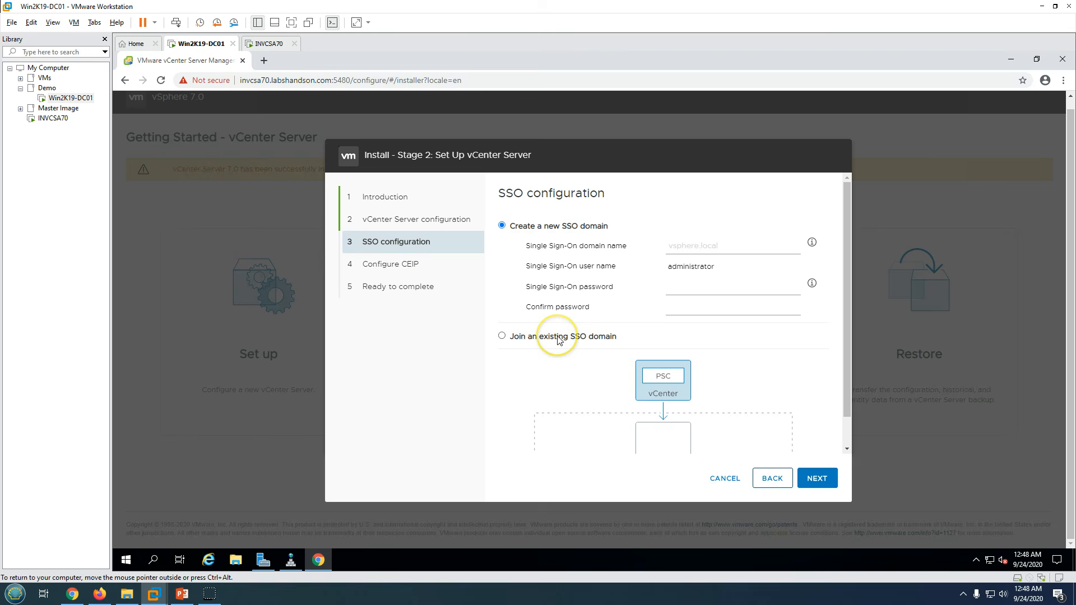
left_click(684, 244)
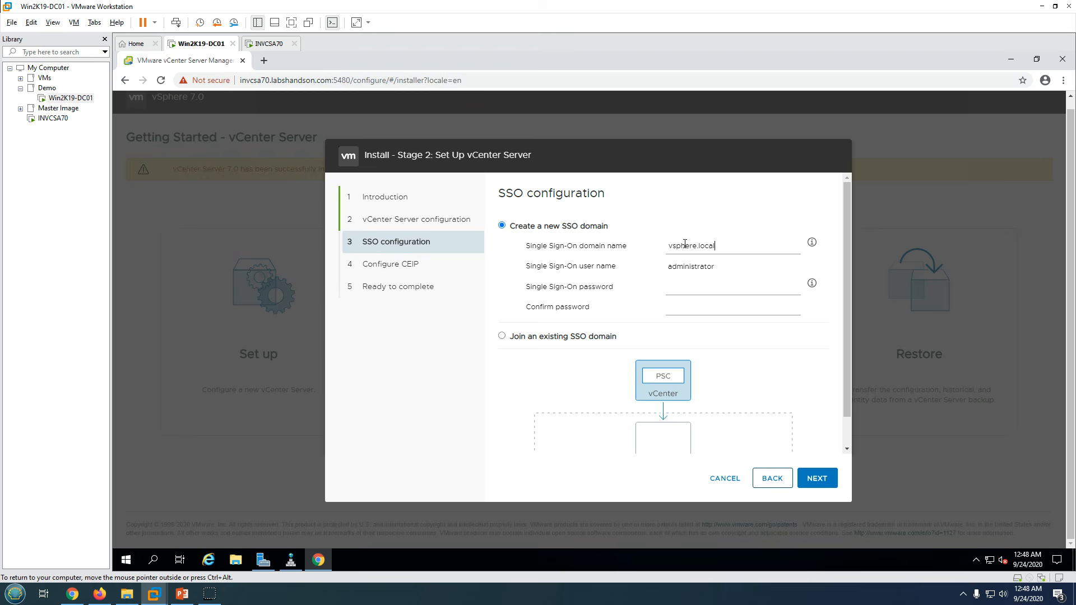
left_click(697, 288)
type("!")
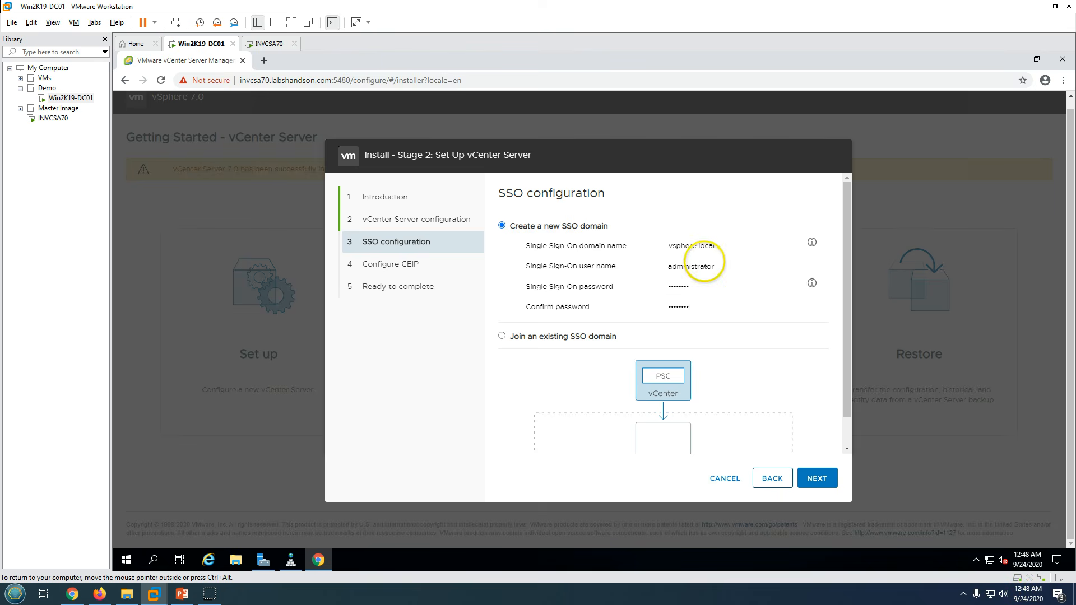
scroll(790, 448, "down", 1)
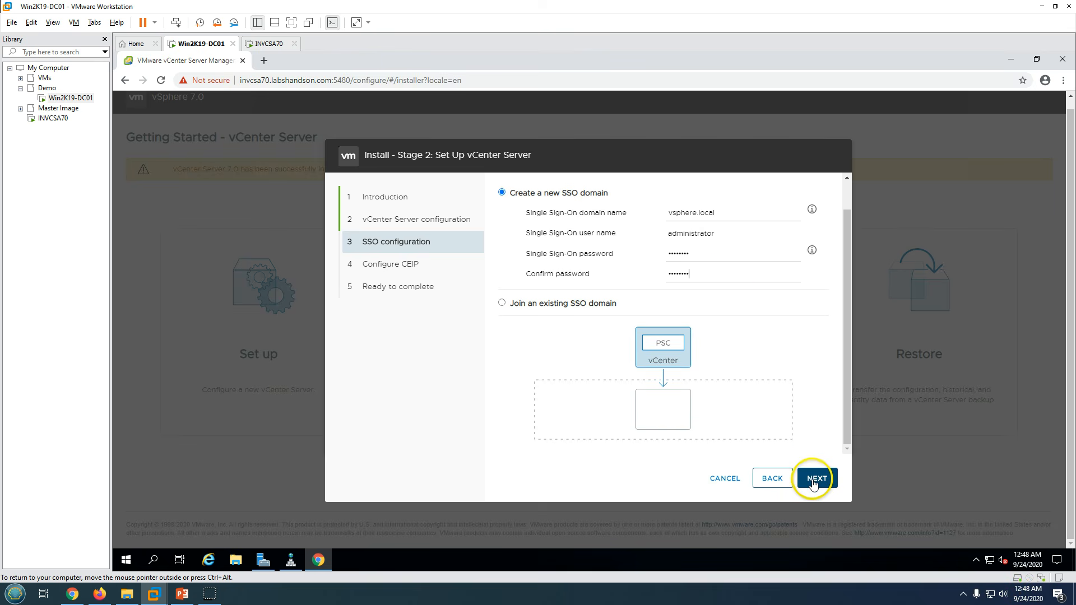
left_click(809, 474)
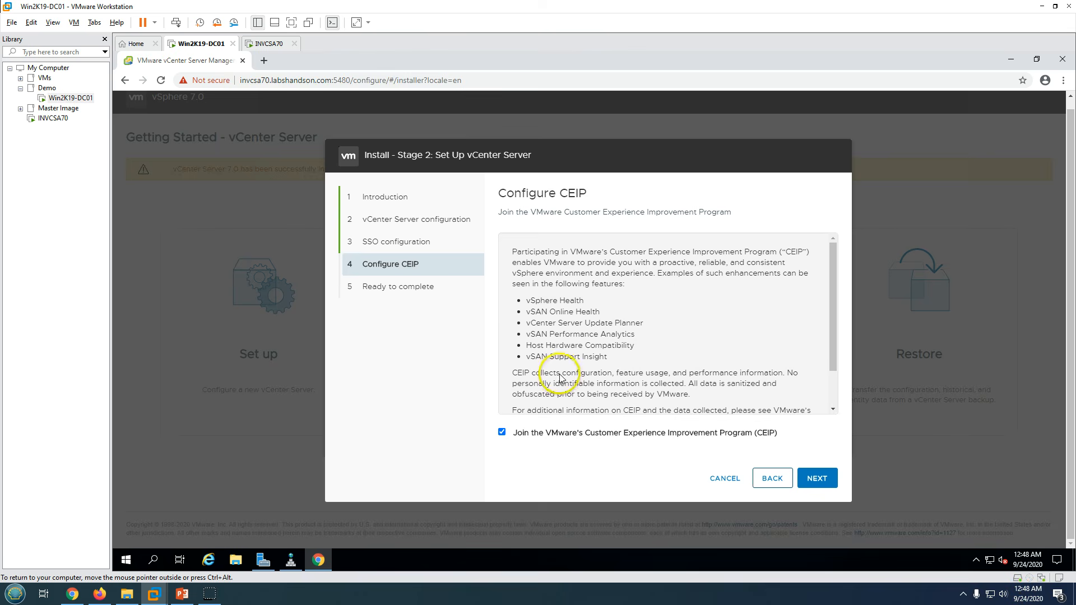
- Opt out of CEIP and review the network details on the Ready to complete summary
left_click(502, 433)
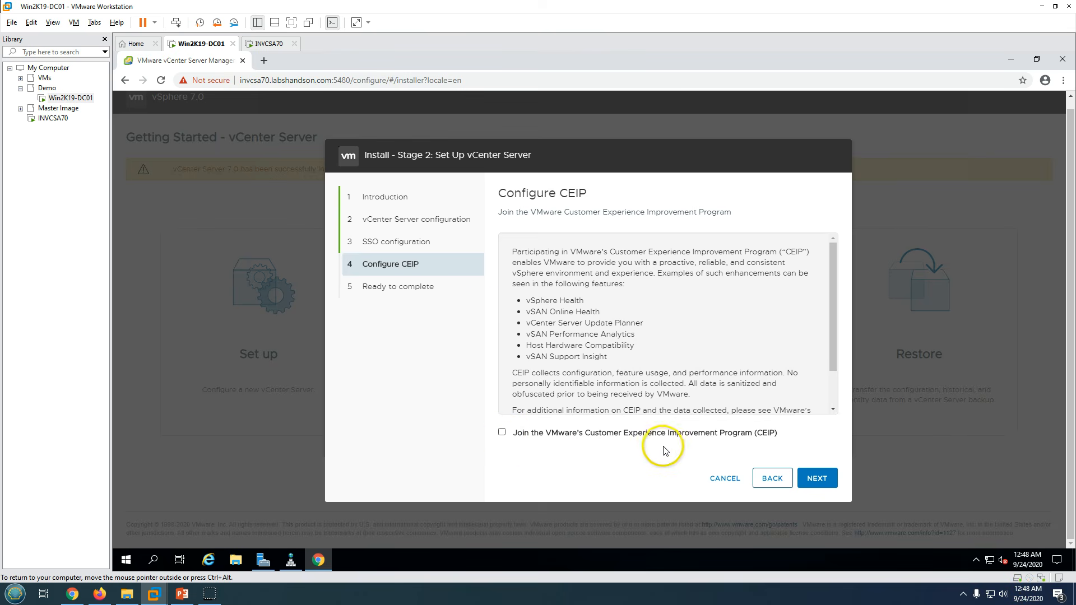
left_click(819, 480)
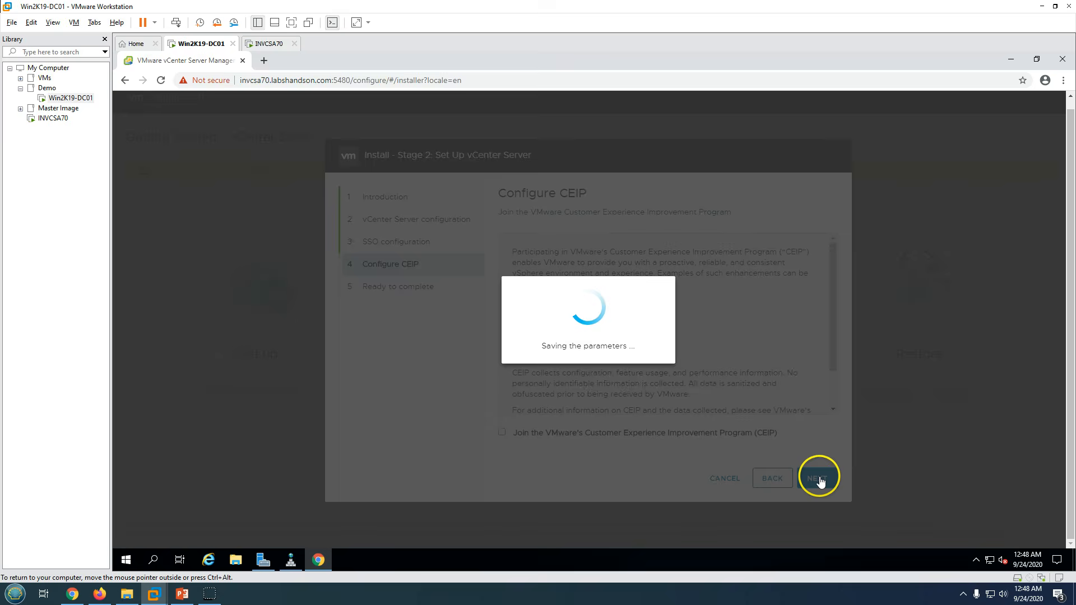
scroll(688, 335, "down", 1)
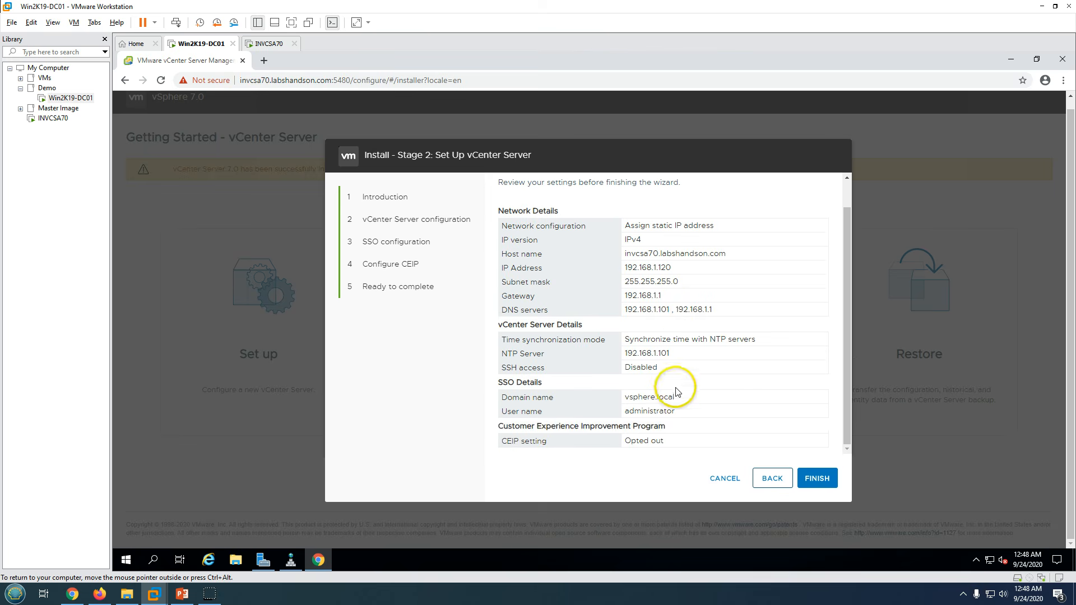
scroll(674, 387, "up", 1)
left_click_drag(635, 255, 723, 319)
scroll(690, 403, "down", 1)
scroll(713, 370, "up", 1)
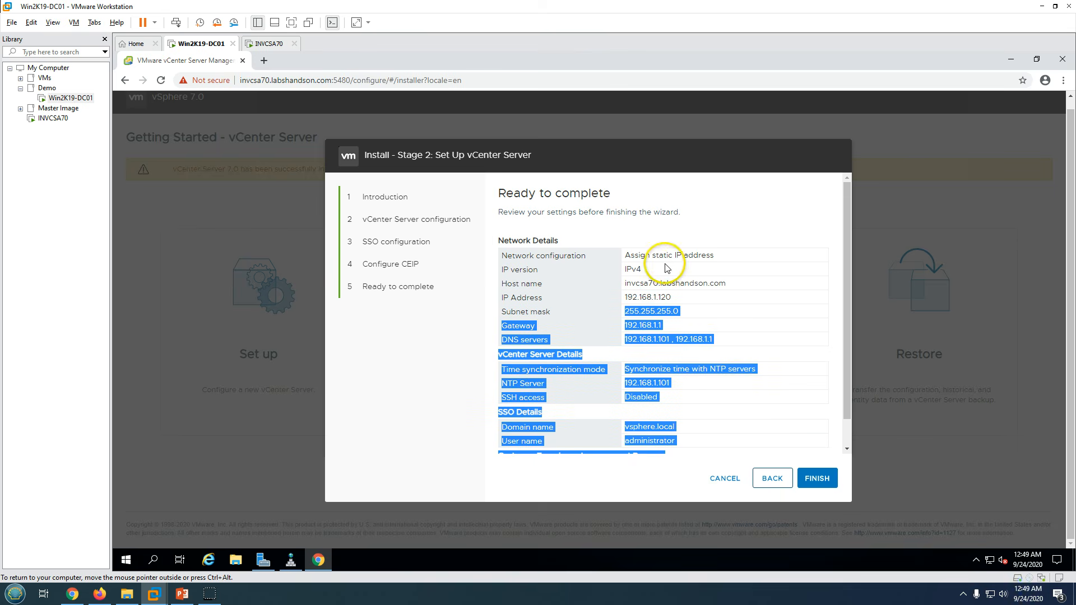
- Finish the wizard and confirm the warning that Stage 2 setup cannot be stopped
left_click(816, 478)
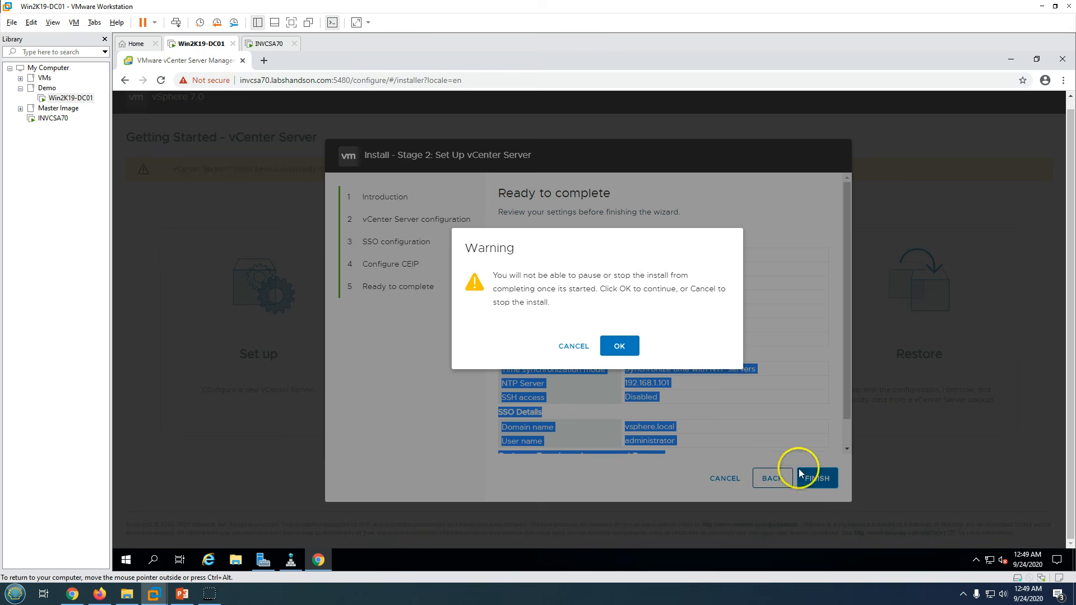
left_click_drag(506, 276, 666, 289)
left_click(556, 283)
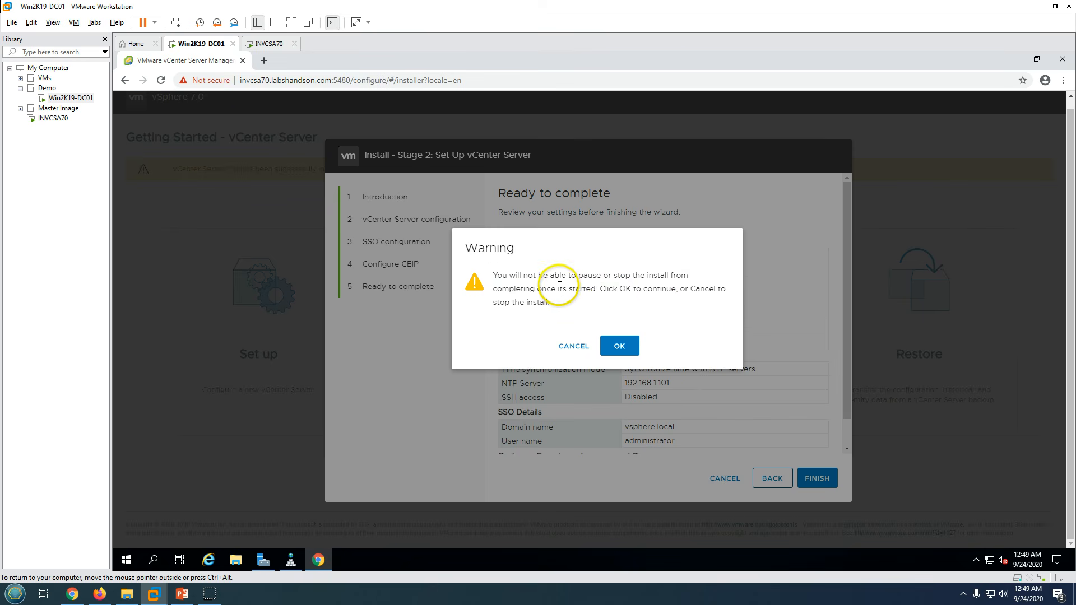
left_click(621, 347)
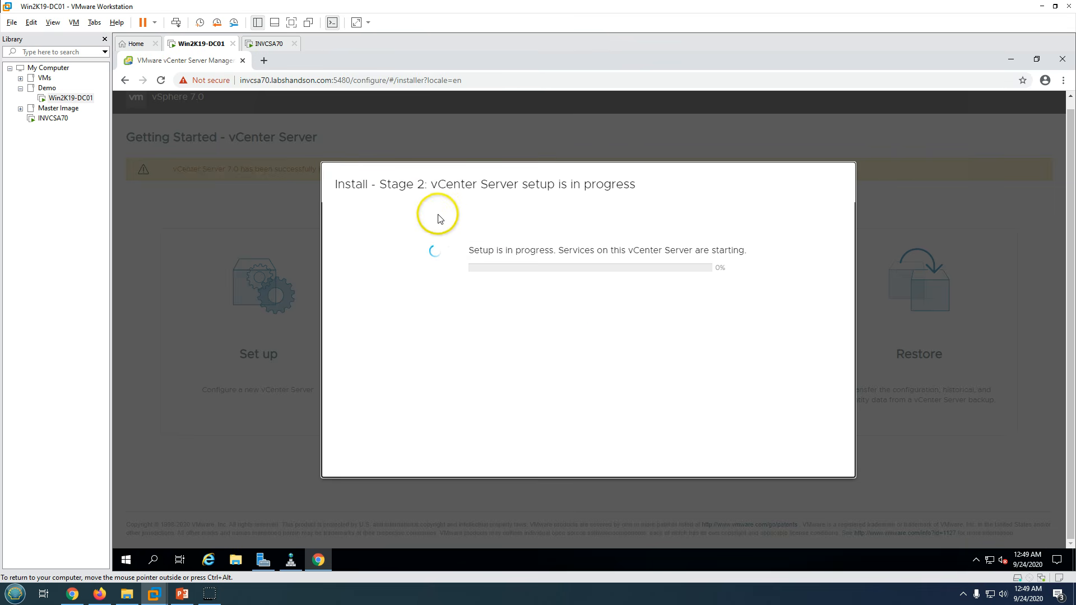
- Monitor Stage 2 progress and the INVCSA70 console until the setup problem message appears at 63%
left_click_drag(393, 182, 597, 185)
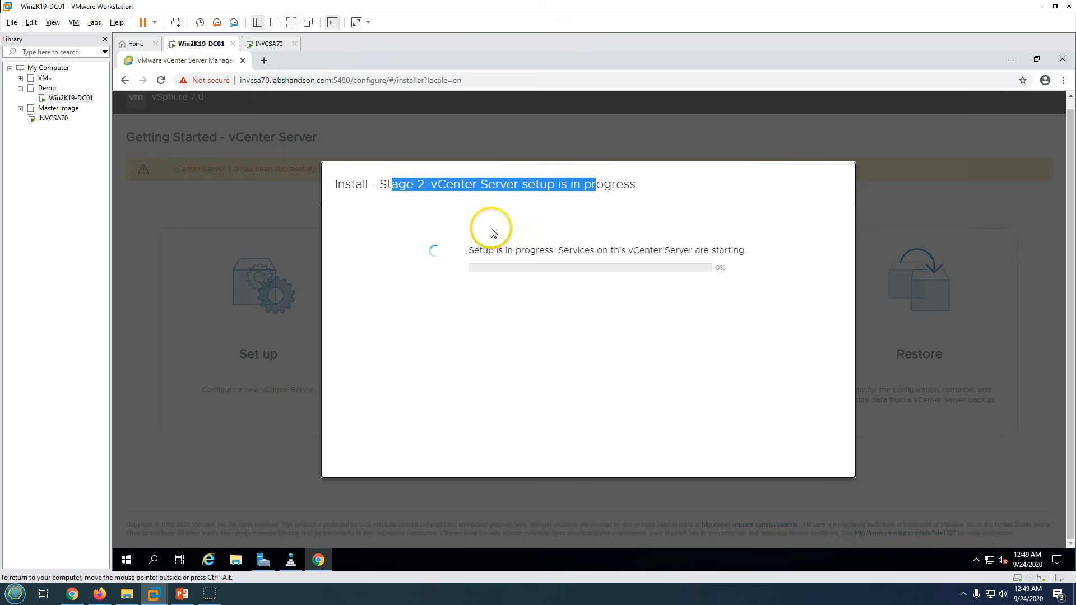
left_click(461, 333)
left_click(290, 49)
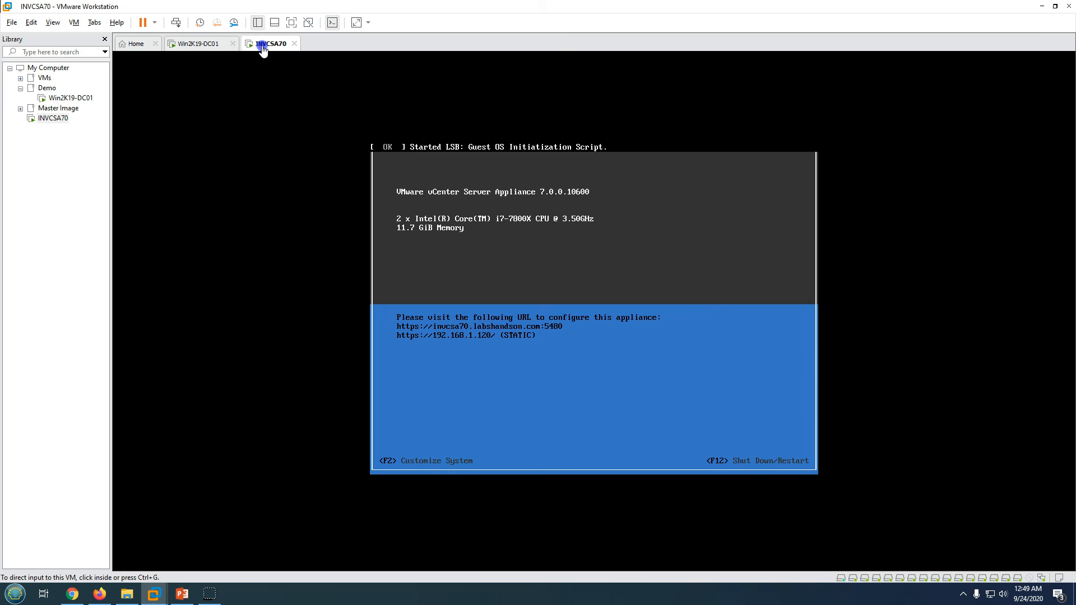
left_click(206, 45)
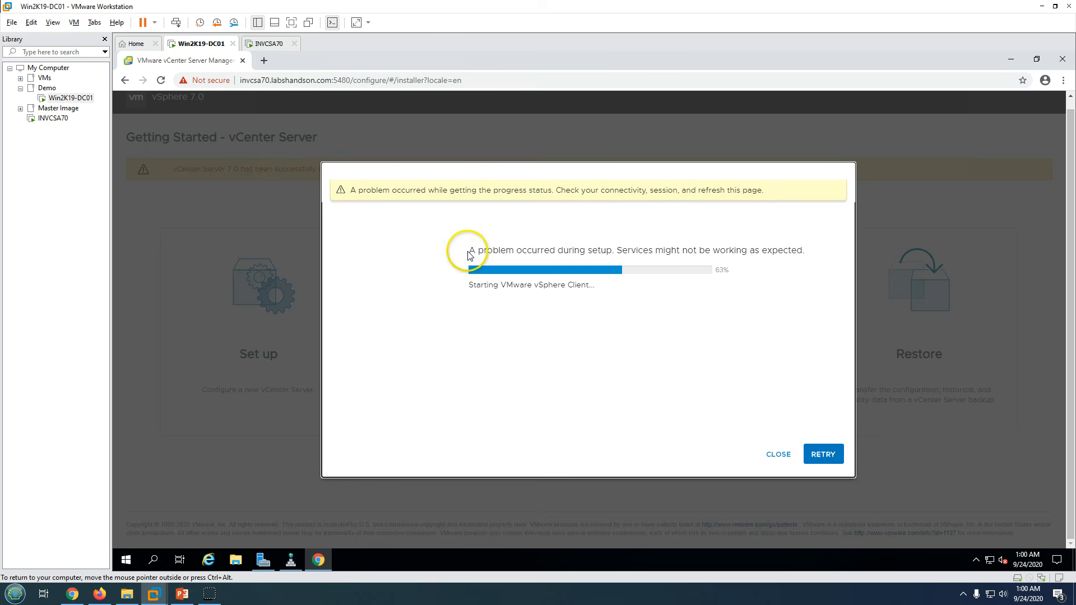
left_click_drag(470, 253, 690, 250)
left_click(519, 353)
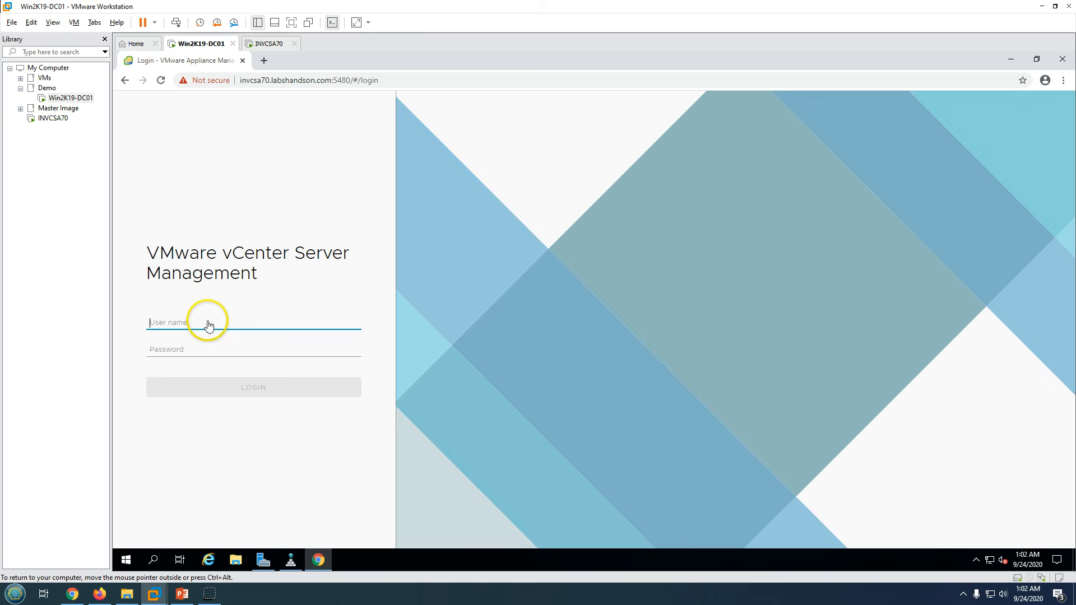
- Log in to vCenter Server Management as root with the appliance password
key("Tab")
type("V")
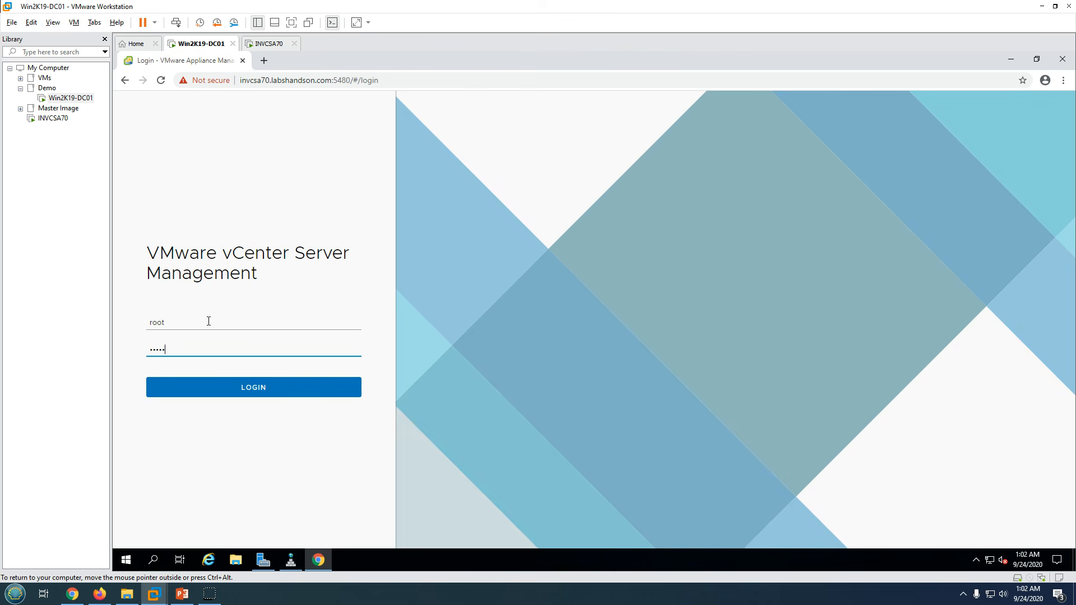
key("Return")
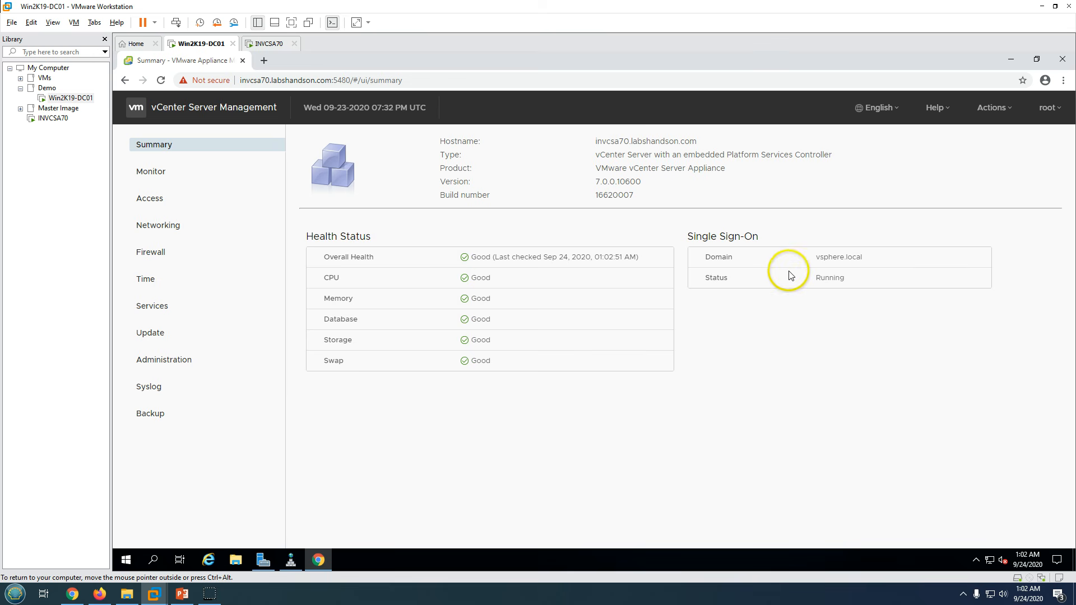
- Review the Single Sign-On details on Summary and select the server's base address
left_click_drag(696, 237, 483, 433)
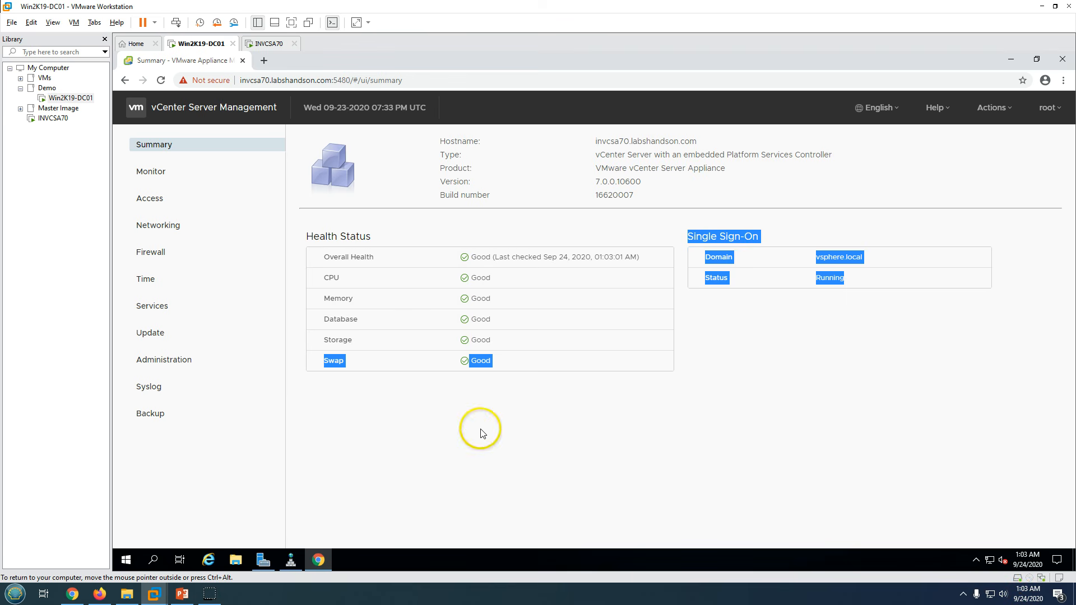
left_click(480, 433)
left_click(325, 81)
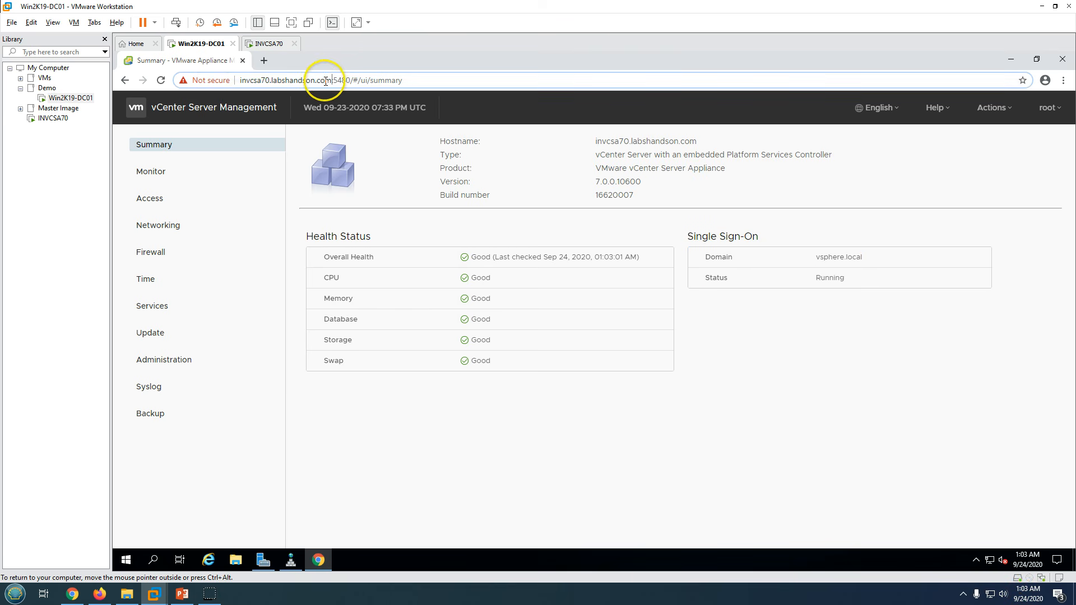
left_click_drag(325, 81, 211, 79)
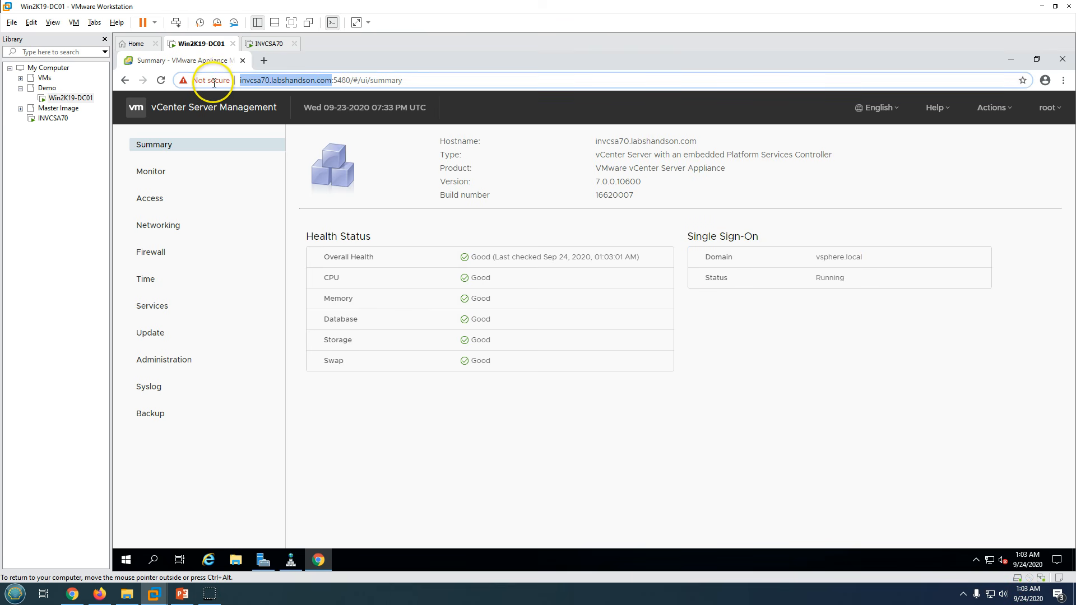
- Open the server's base address in a new tab and launch the HTML5 vSphere Client
key("ctrl+c")
left_click(266, 60)
key("ctrl+v")
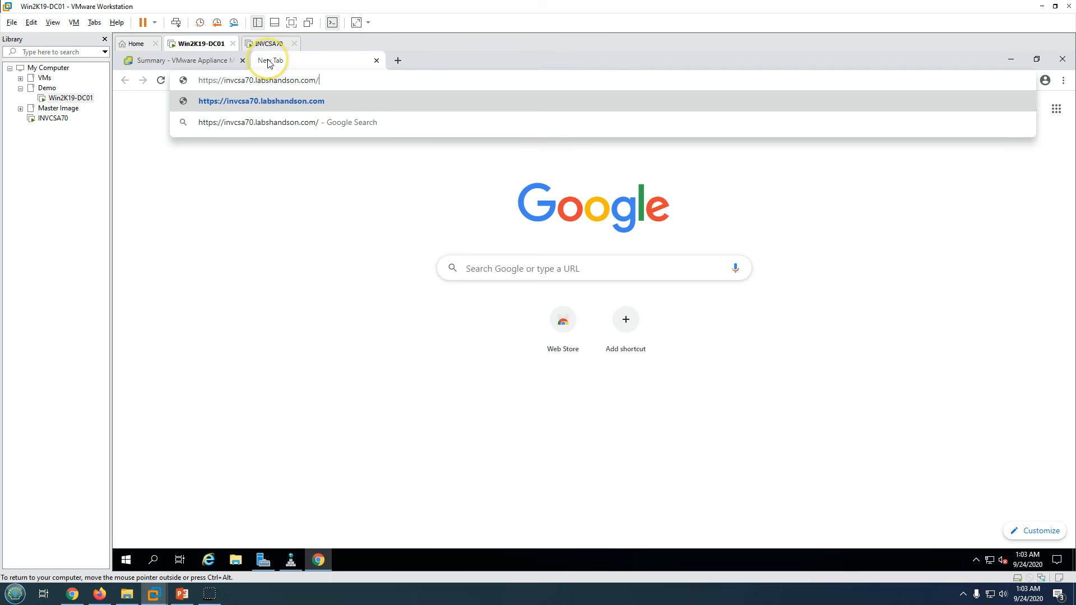
left_click(325, 101)
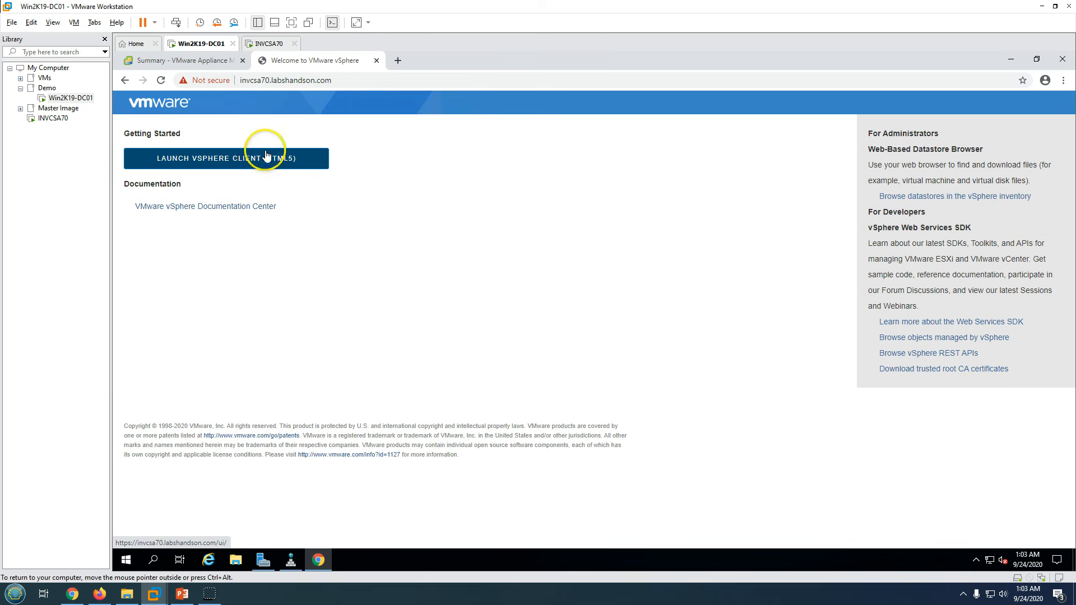
left_click(234, 159)
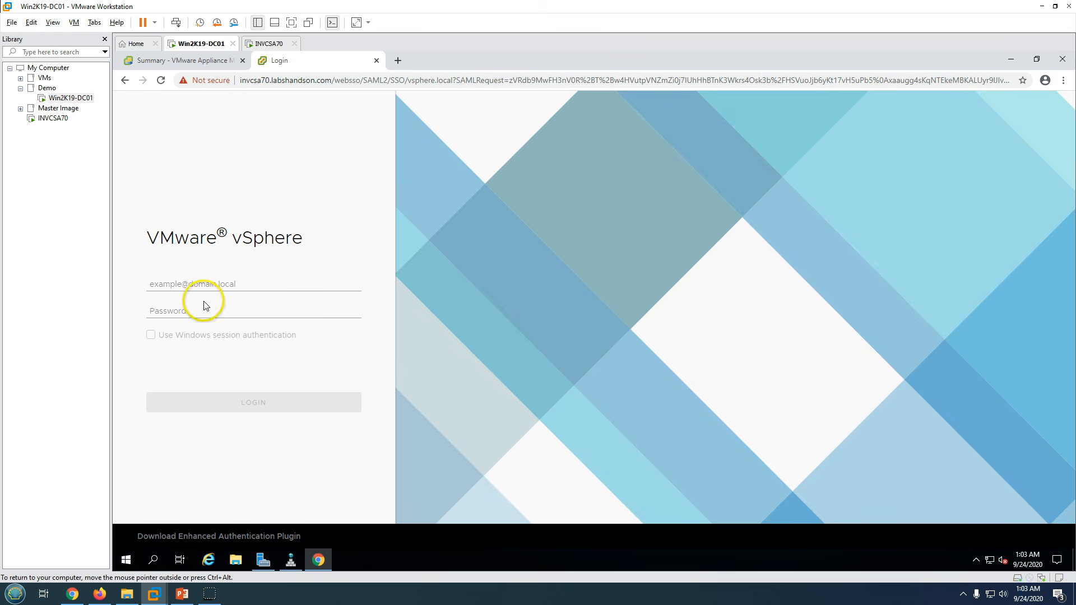
- Sign in to the vSphere Client with the SSO administrator account and its password
left_click(193, 283)
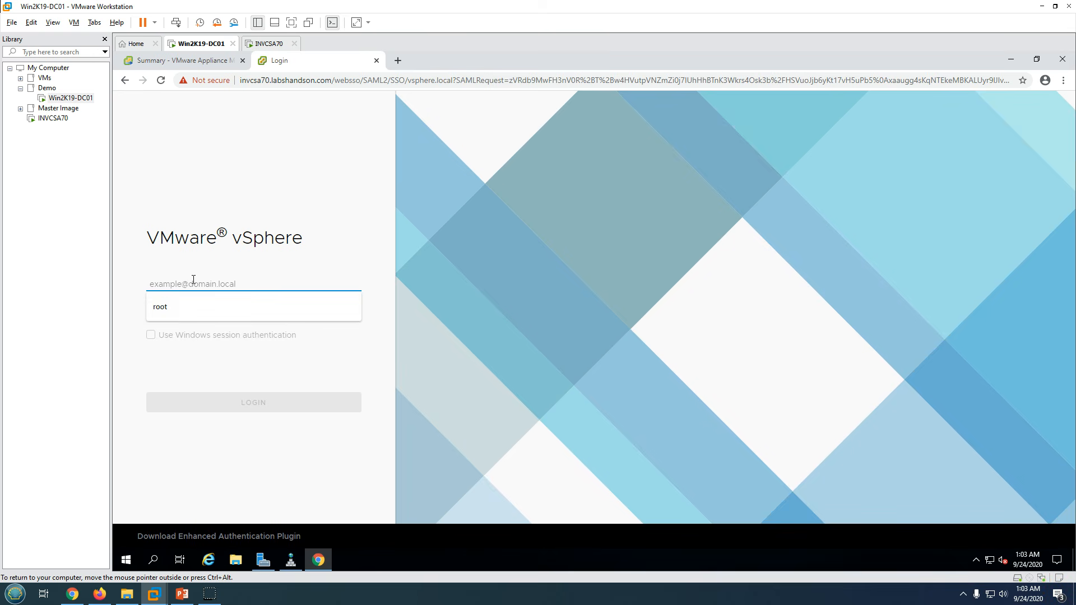
type("Administrator@")
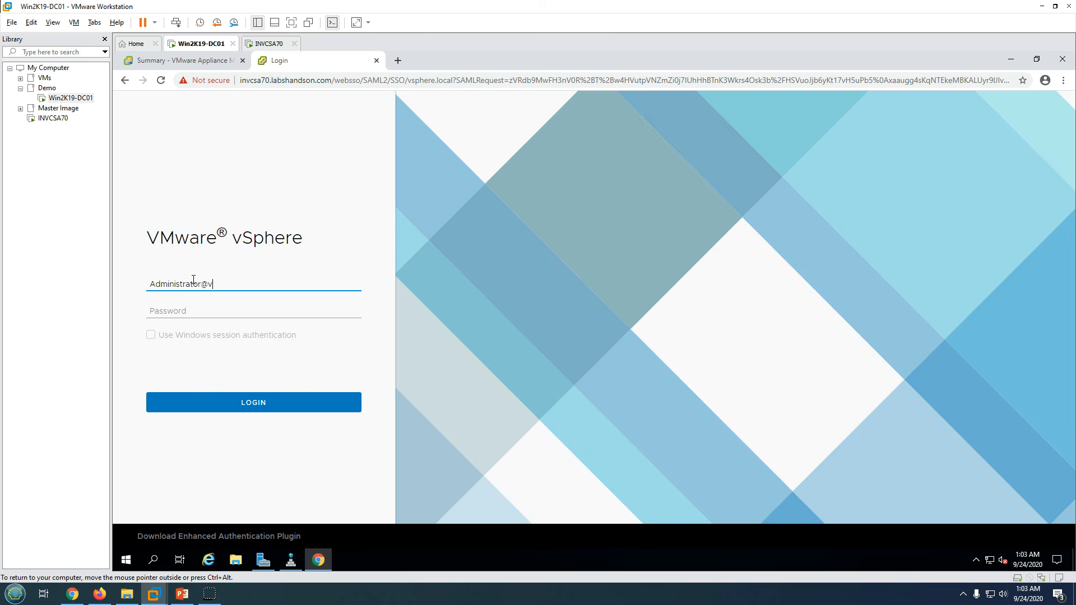
type("vsphere.local")
key("Tab")
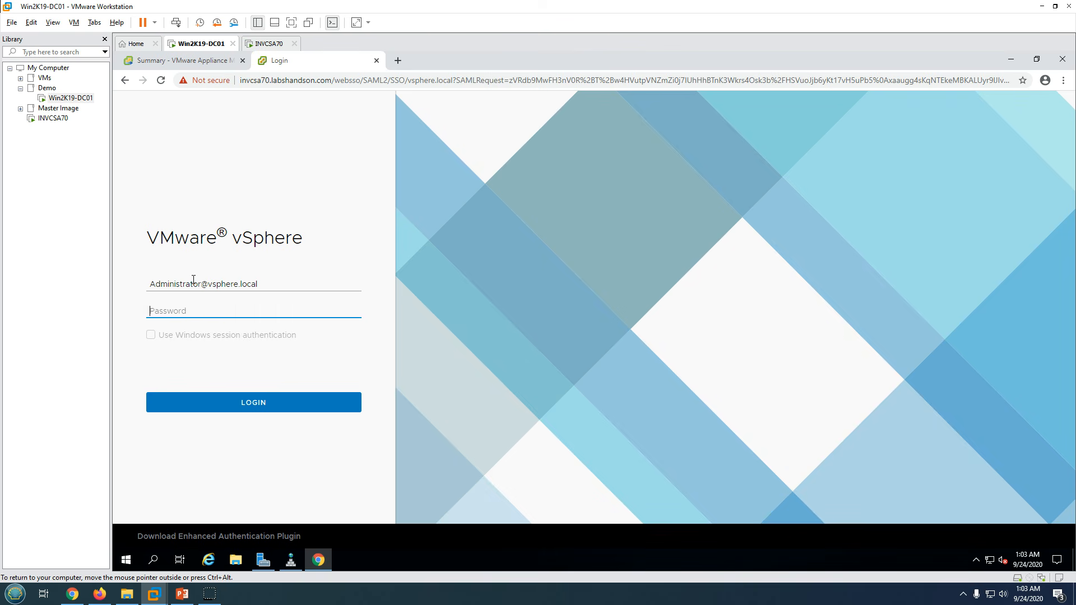
type("VMware1!")
key("Return")
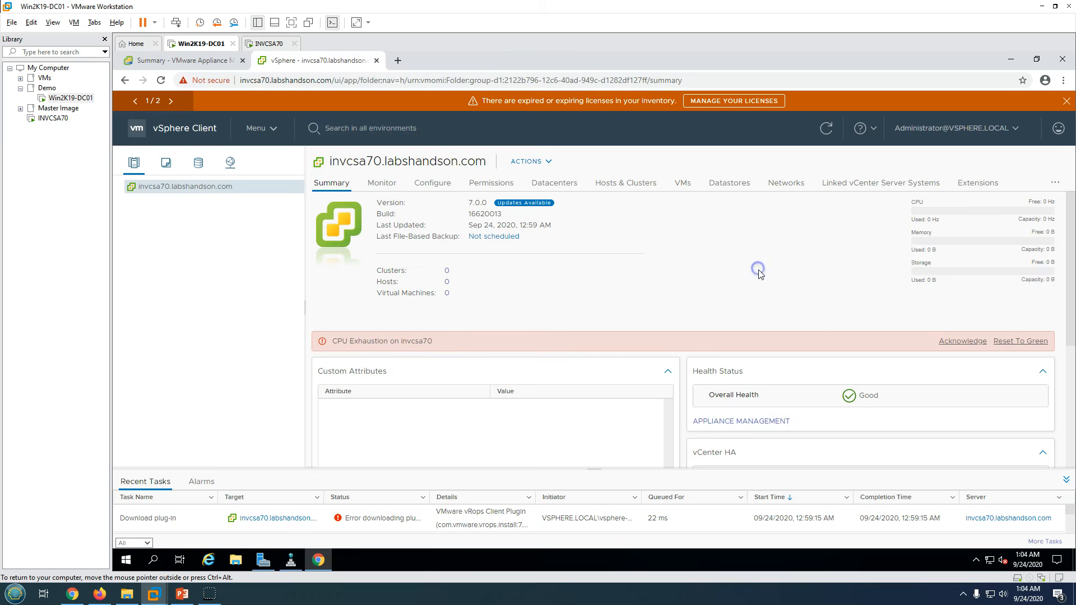
- Reset the CPU Exhaustion alarm to green and dismiss the expired licence and update notices
left_click(1027, 340)
left_click(1065, 98)
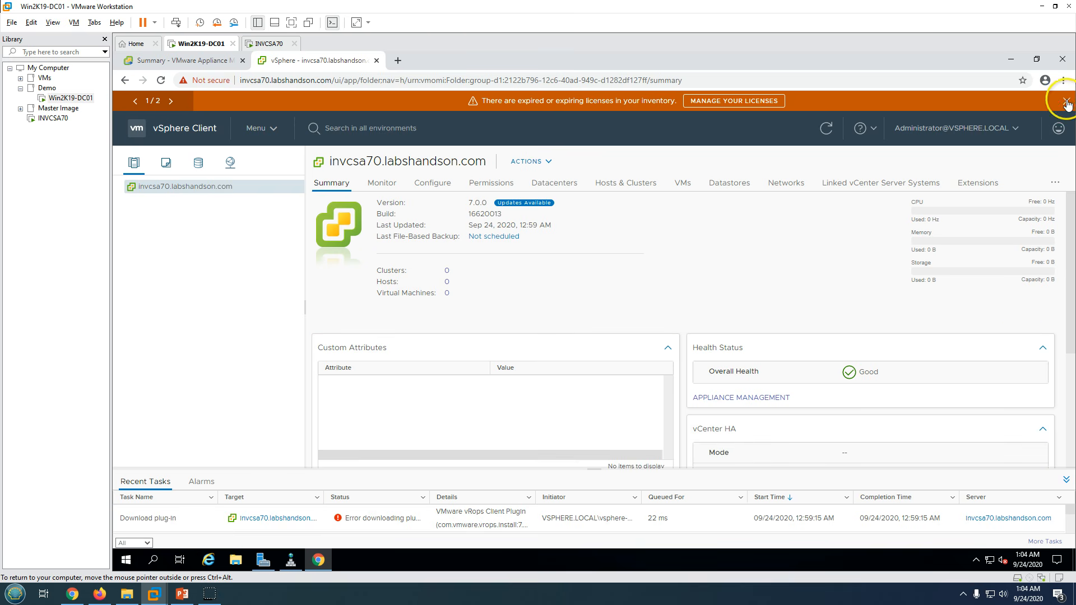
left_click(1067, 103)
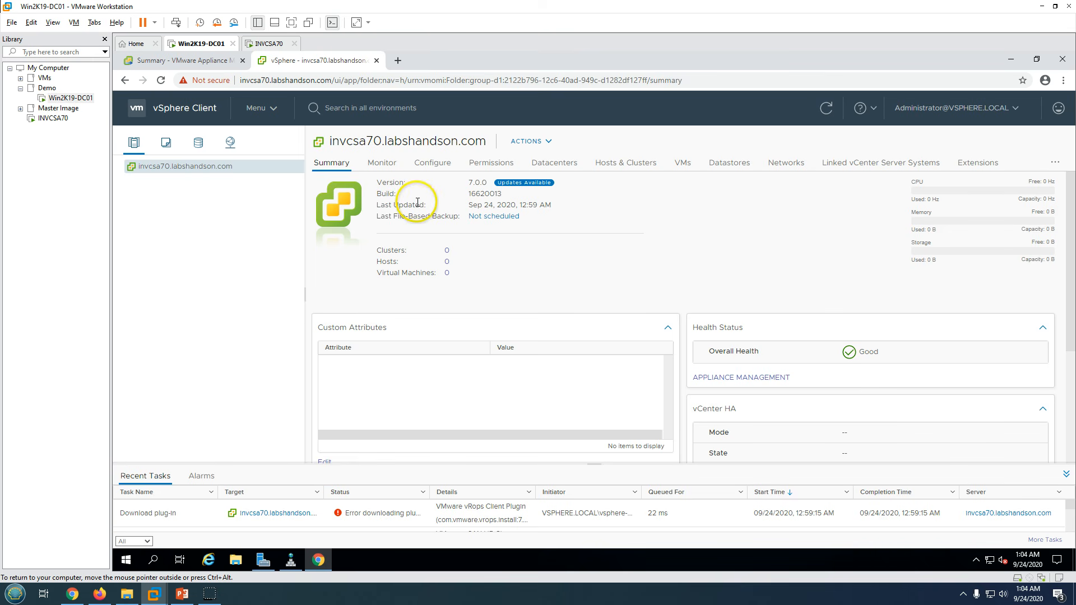
left_click_drag(386, 194, 492, 194)
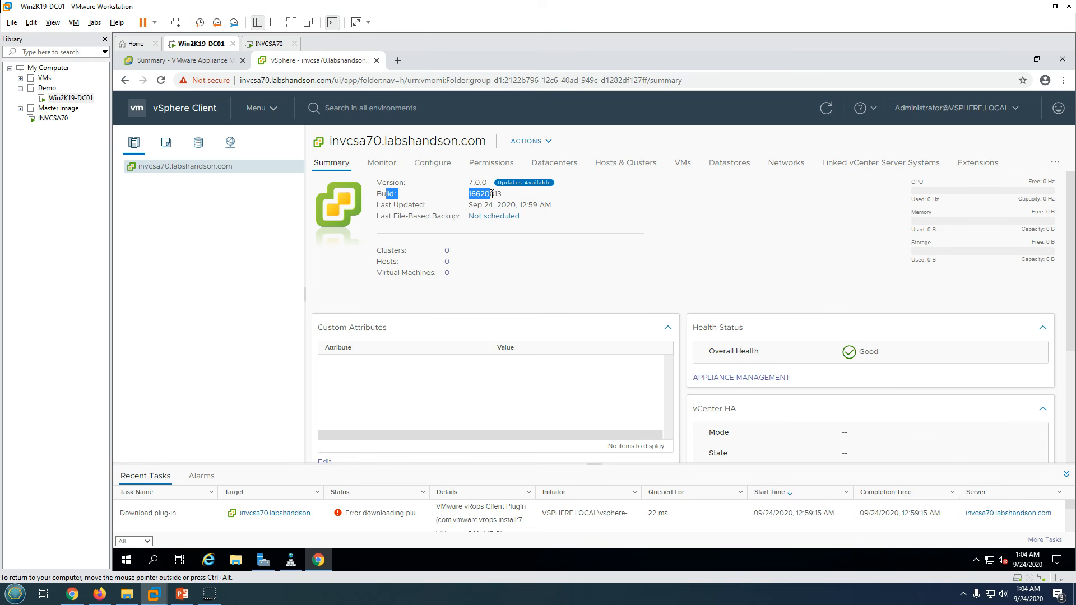
left_click(696, 283)
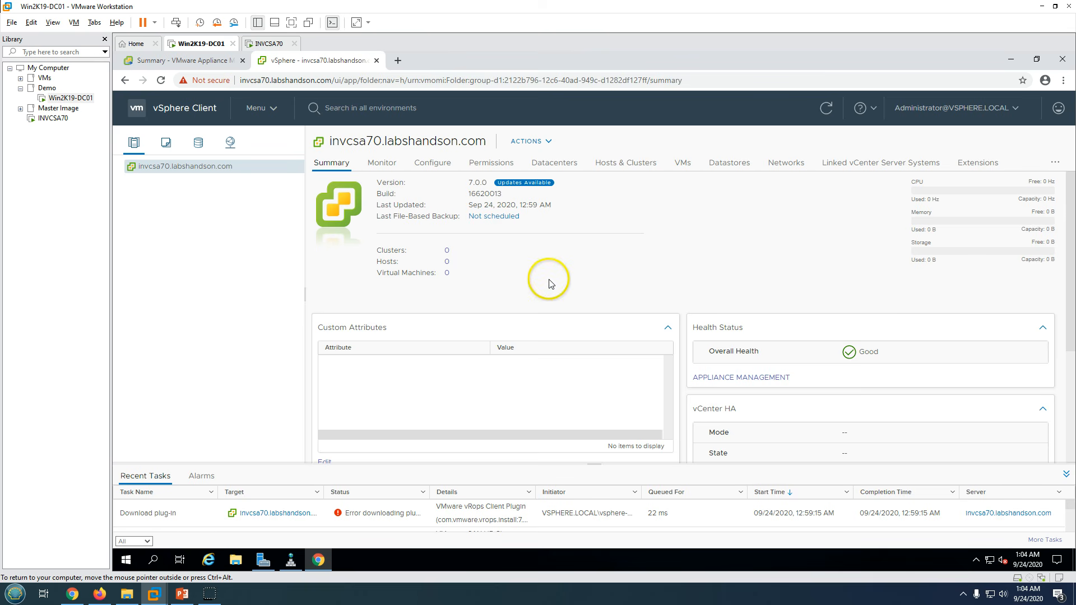
- View the appliance management summary and INVCSA70 console, then return to the PowerPoint slide show
left_click(191, 59)
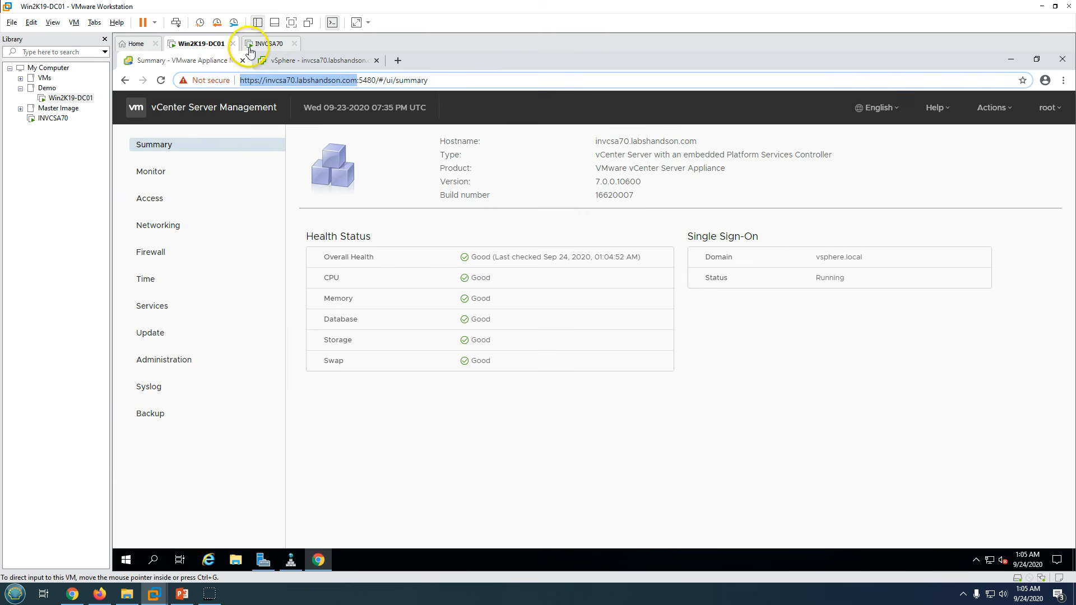
left_click(268, 45)
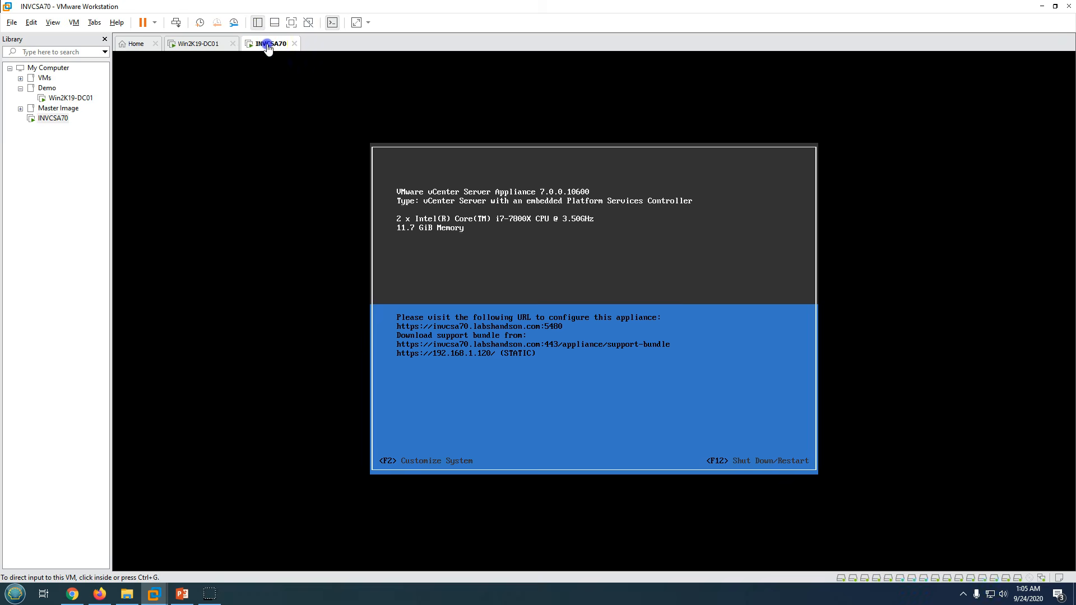
left_click(182, 593)
left_click(535, 298)
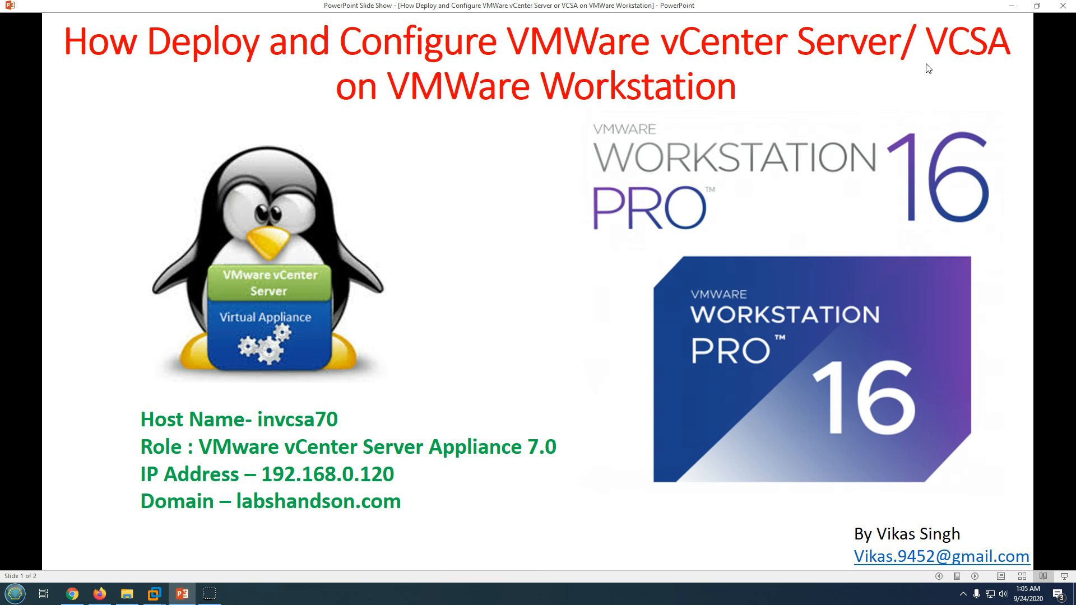
- Advance the slide show to the closing Thank You Watching slide 2 of 2
left_click(583, 208)
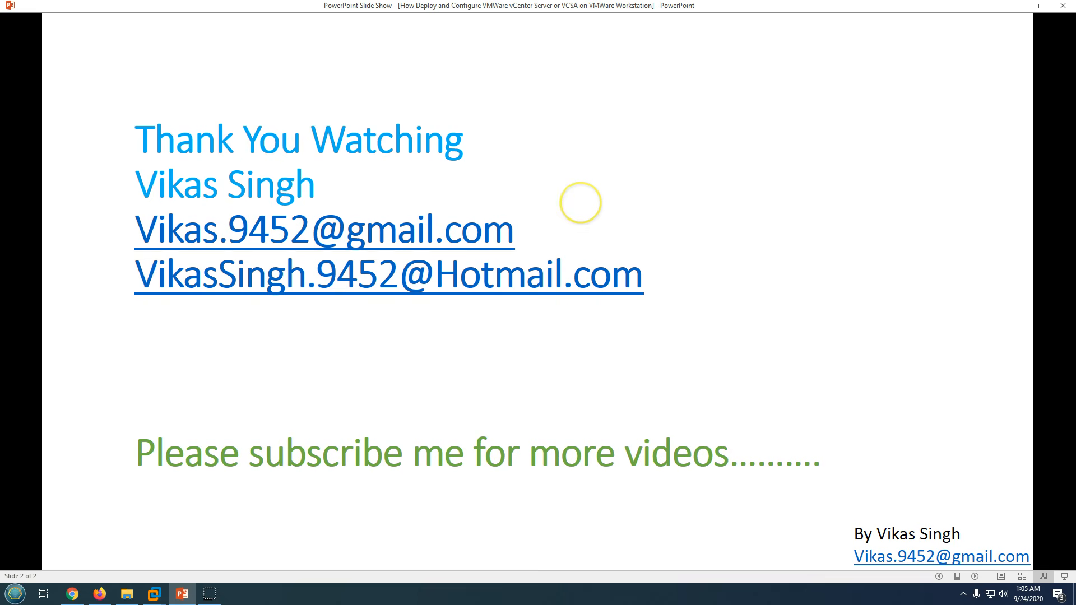